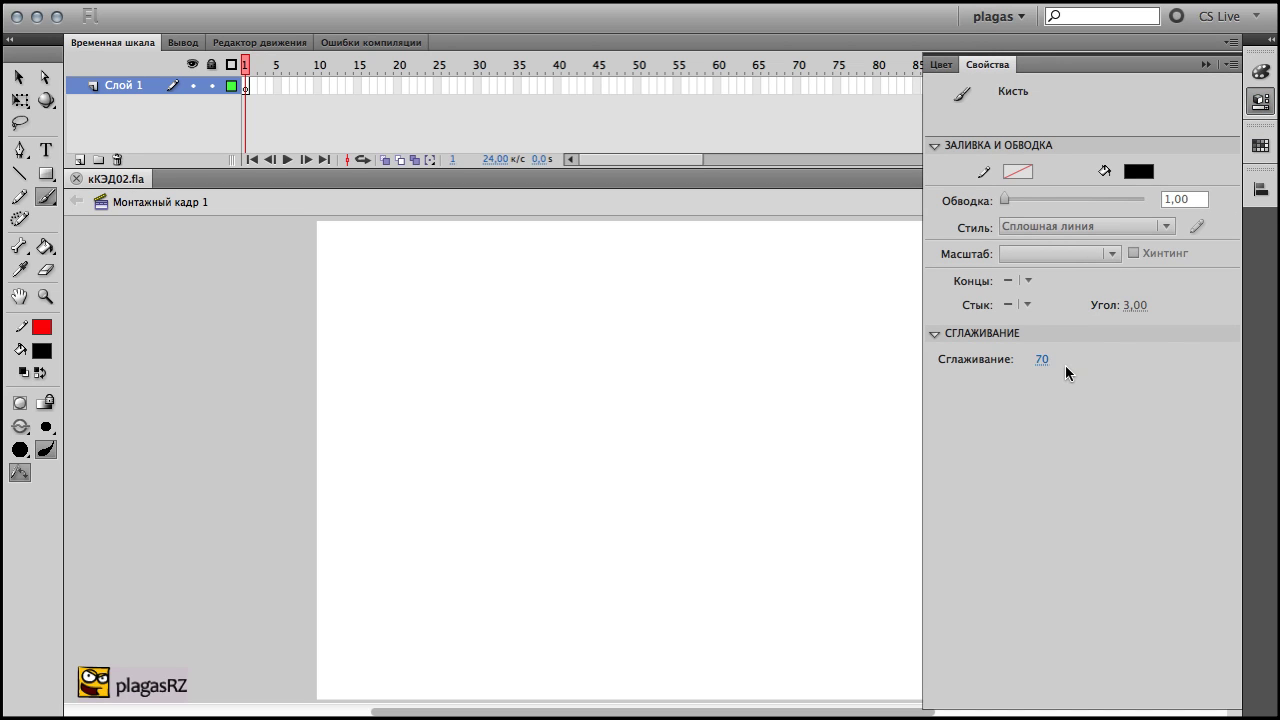
# Draw the tank's hull outline in black on Слой 1 with the Brush, as a closed shape tapering toward the bottom.
pyautogui.click(701, 204)
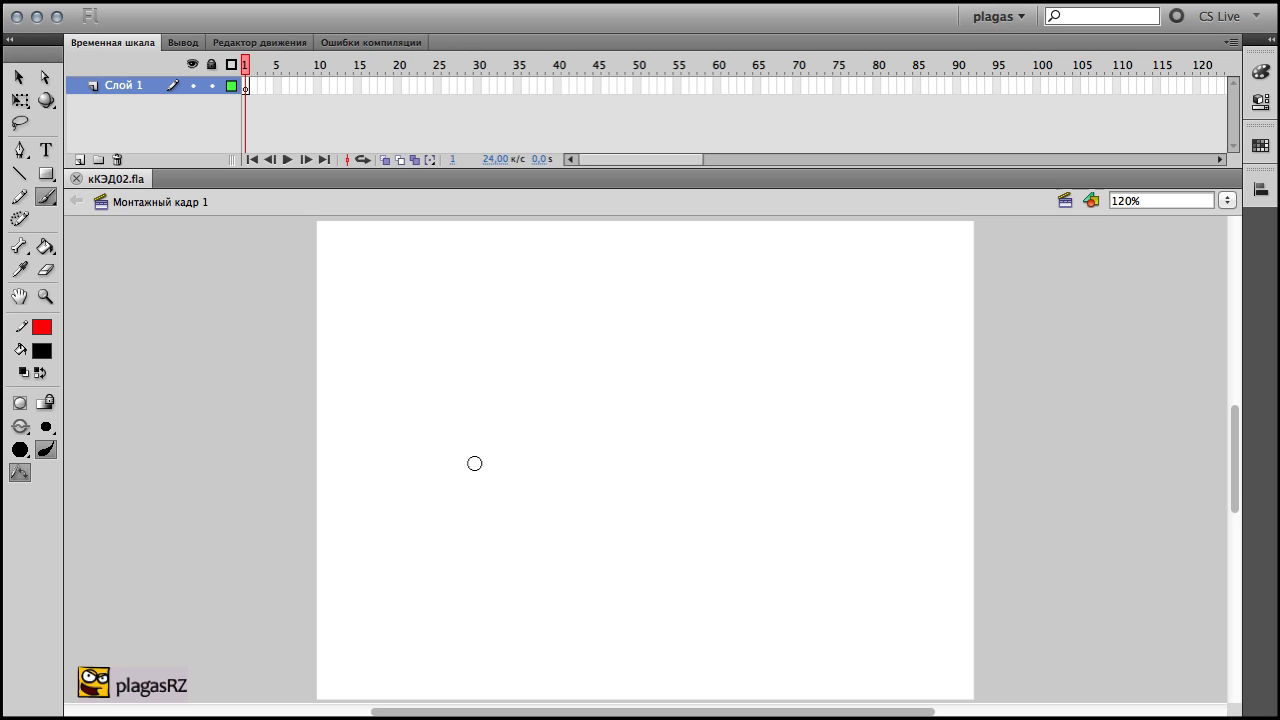
pyautogui.moveTo(469, 432)
pyautogui.mouseDown()
pyautogui.moveTo(780, 436)
pyautogui.moveTo(787, 452)
pyautogui.moveTo(773, 487)
pyautogui.moveTo(747, 499)
pyautogui.moveTo(498, 500)
pyautogui.moveTo(465, 432)
pyautogui.mouseUp()
pyautogui.press('v')
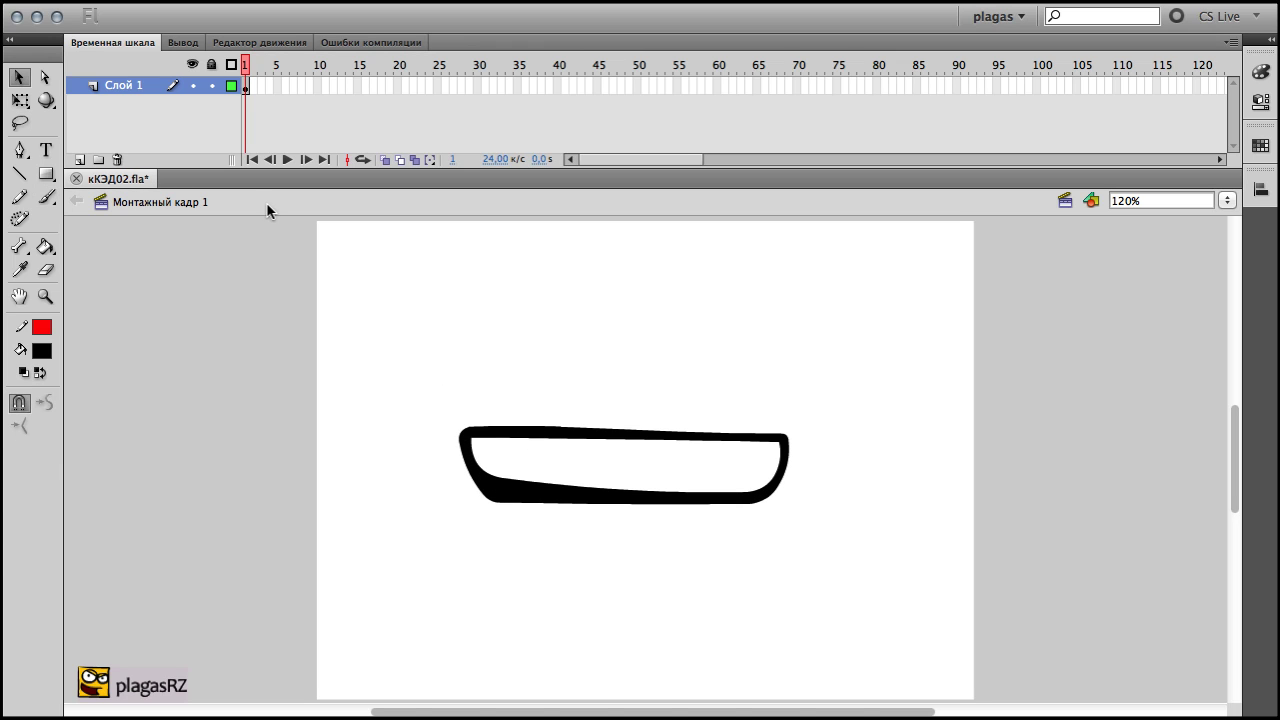
# Paint the tank's rounded turret, gun barrel and small hatch in black above the hull on Слой 2.
pyautogui.moveTo(548, 376)
pyautogui.mouseDown()
pyautogui.moveTo(666, 420)
pyautogui.moveTo(670, 381)
pyautogui.moveTo(548, 378)
pyautogui.mouseUp()
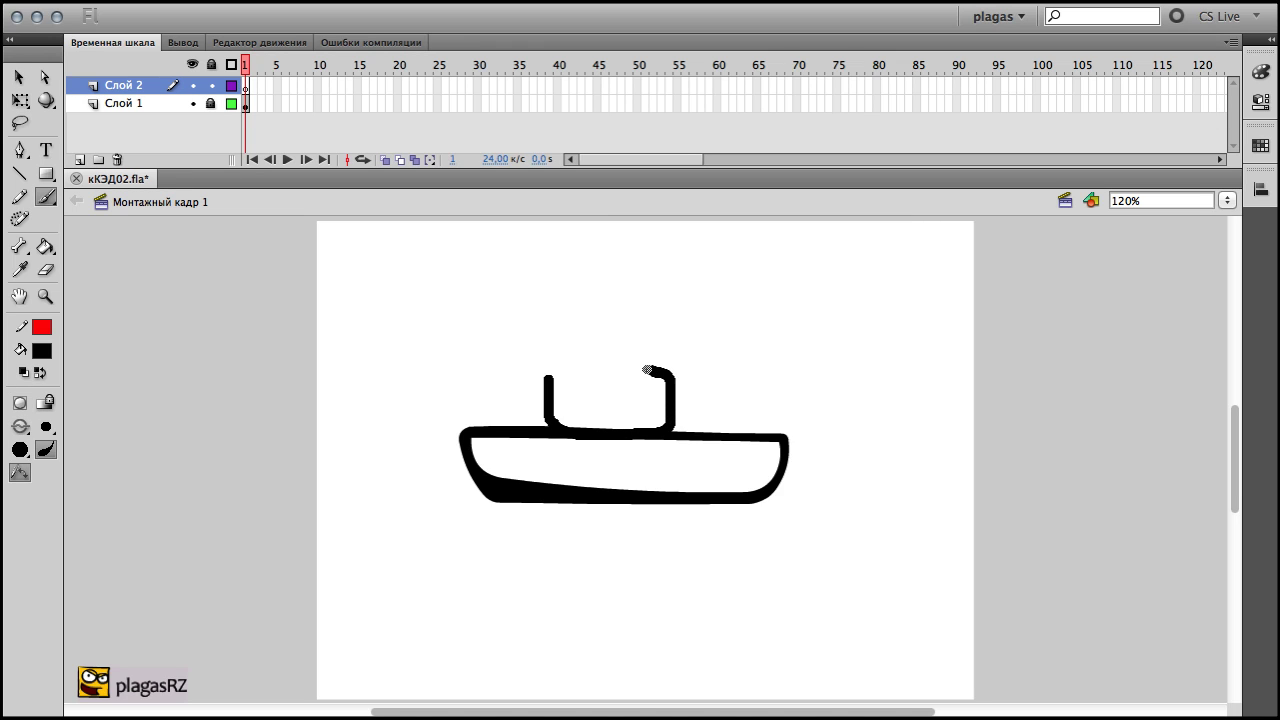
pyautogui.moveTo(674, 388); pyautogui.dragTo(786, 405)
pyautogui.moveTo(678, 407); pyautogui.dragTo(790, 404)
pyautogui.moveTo(569, 363)
pyautogui.mouseDown()
pyautogui.moveTo(574, 352)
pyautogui.moveTo(616, 366)
pyautogui.mouseUp()
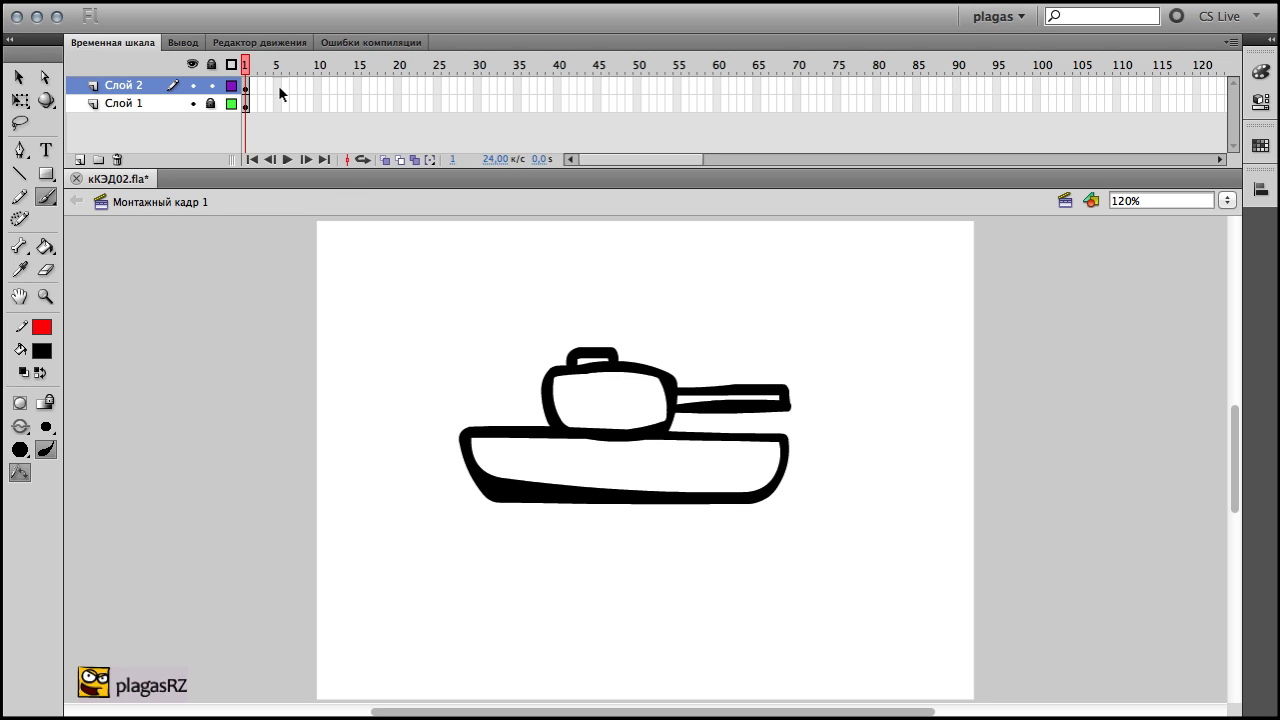
# Lock the turret layer and paint four black wheels along the hull's lower edge on a new layer.
pyautogui.click(211, 86)
pyautogui.click(79, 159)
pyautogui.moveTo(488, 443)
pyautogui.mouseDown()
pyautogui.moveTo(456, 461)
pyautogui.moveTo(490, 502)
pyautogui.moveTo(480, 441)
pyautogui.mouseUp()
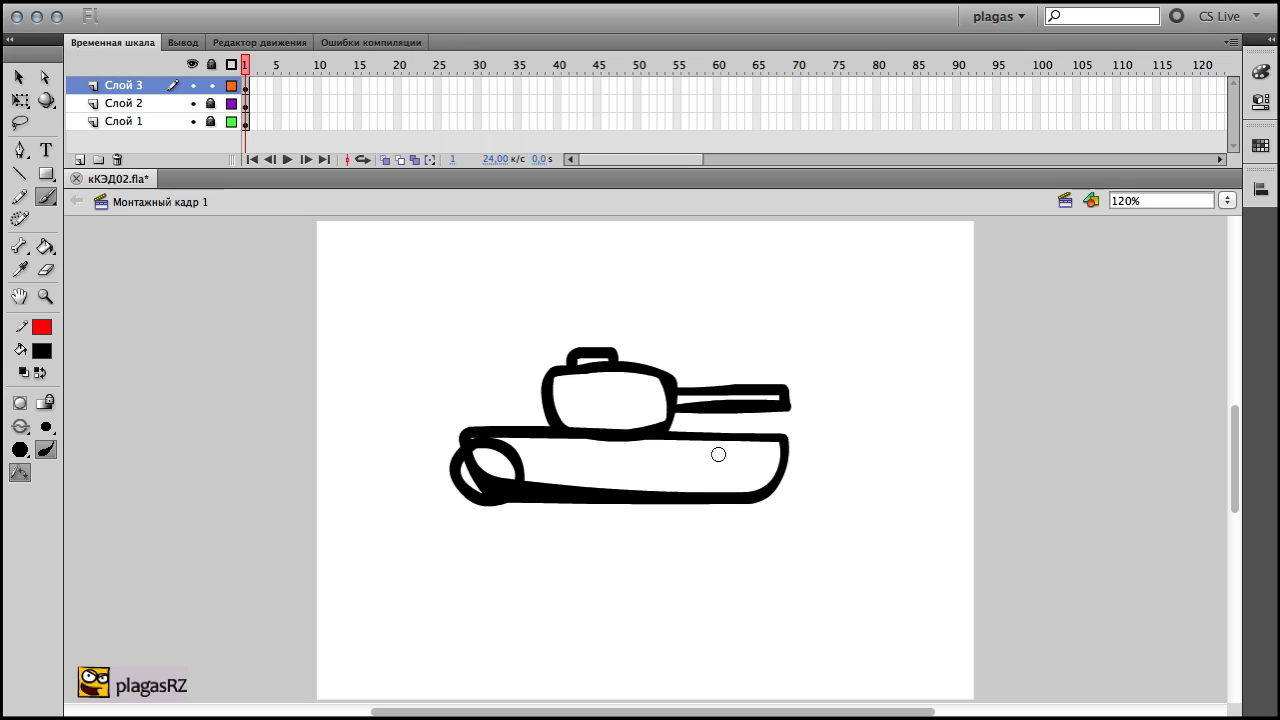
pyautogui.moveTo(753, 451)
pyautogui.mouseDown()
pyautogui.moveTo(736, 488)
pyautogui.moveTo(788, 502)
pyautogui.moveTo(762, 446)
pyautogui.mouseUp()
pyautogui.moveTo(543, 472)
pyautogui.mouseDown()
pyautogui.moveTo(580, 462)
pyautogui.moveTo(607, 490)
pyautogui.moveTo(585, 521)
pyautogui.moveTo(546, 506)
pyautogui.moveTo(545, 474)
pyautogui.mouseUp()
pyautogui.moveTo(660, 462)
pyautogui.mouseDown()
pyautogui.moveTo(641, 504)
pyautogui.moveTo(689, 520)
pyautogui.moveTo(701, 487)
pyautogui.moveTo(656, 464)
pyautogui.mouseUp()
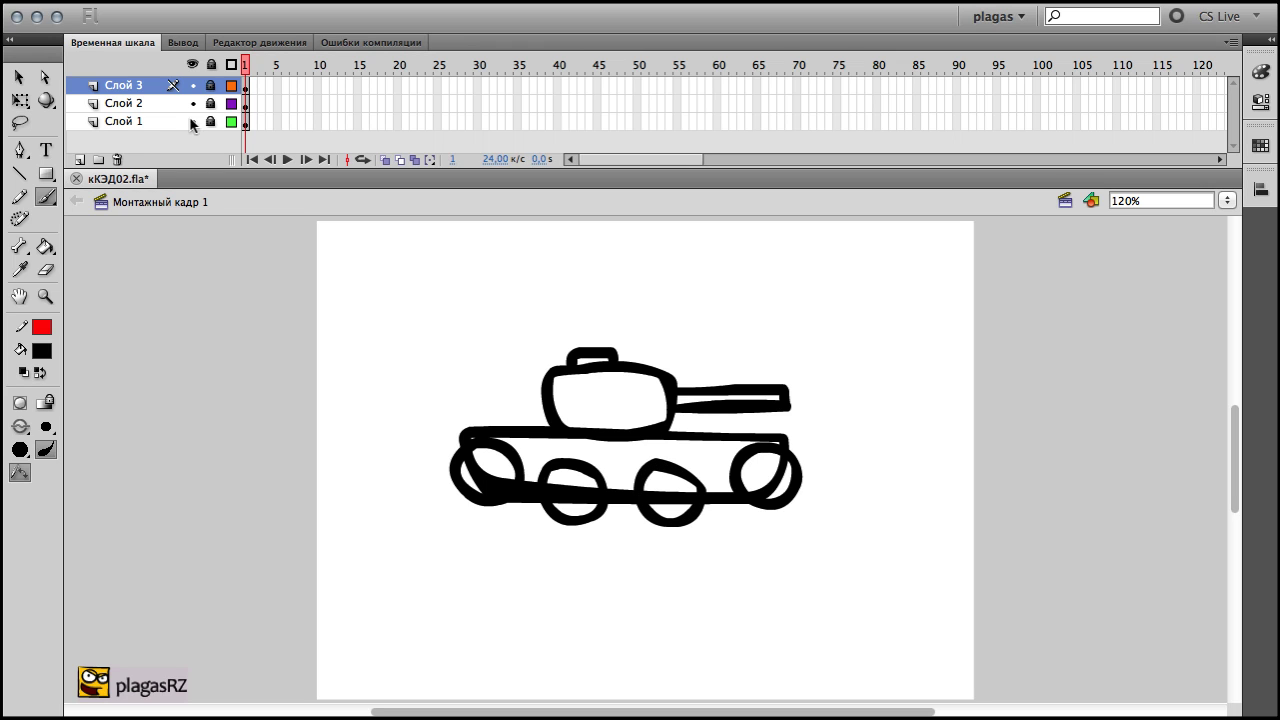
# Add another layer and paint a red track outline around all four wheels with an adjusted brush size.
pyautogui.click(79, 159)
pyautogui.click(41, 352)
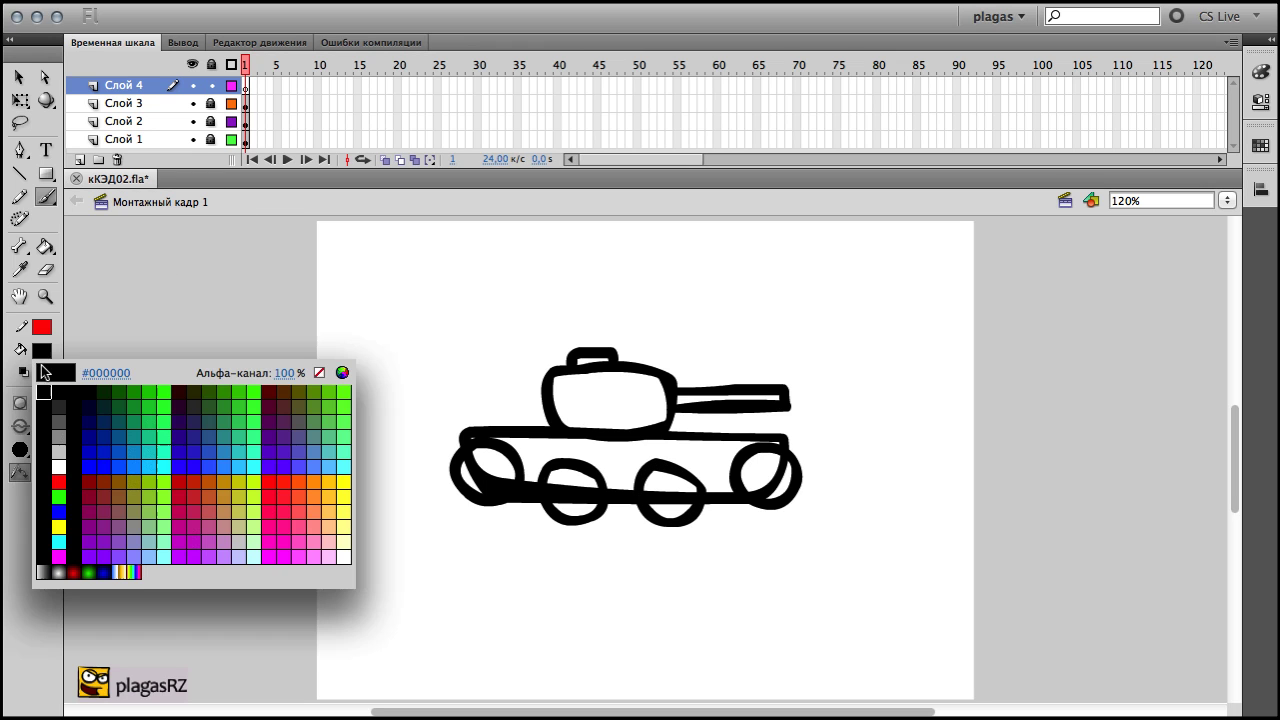
pyautogui.click(58, 481)
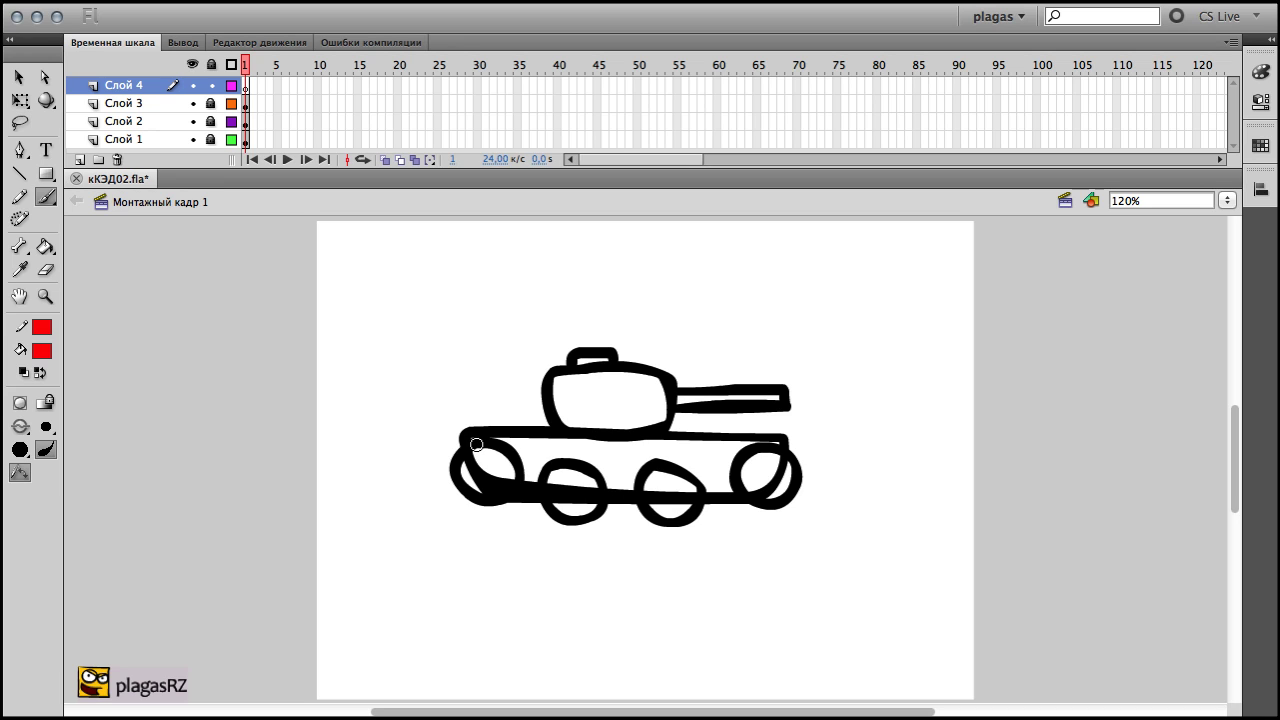
pyautogui.moveTo(478, 443); pyautogui.dragTo(554, 447)
pyautogui.click(45, 428)
pyautogui.click(96, 538)
pyautogui.moveTo(470, 441)
pyautogui.mouseDown()
pyautogui.moveTo(778, 452)
pyautogui.moveTo(791, 504)
pyautogui.moveTo(697, 524)
pyautogui.moveTo(525, 527)
pyautogui.moveTo(468, 447)
pyautogui.mouseUp()
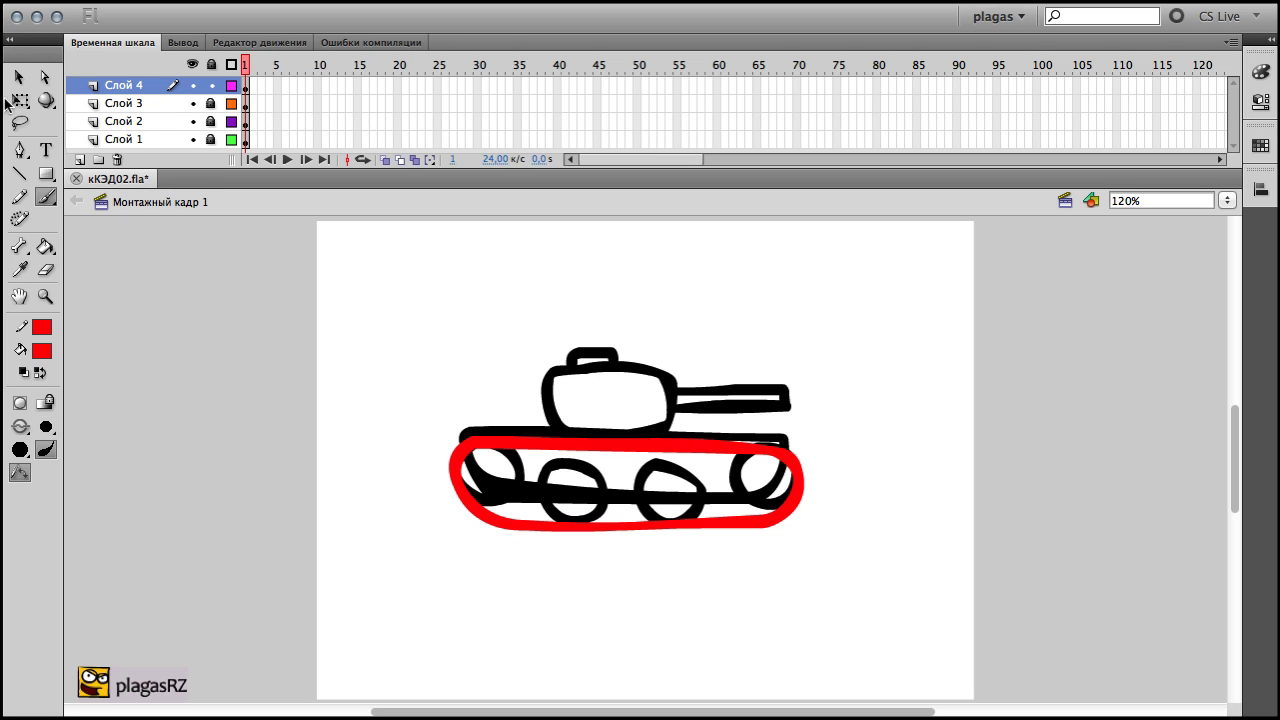
# Lock and hide all layers except Слой 1, and reshape the hull's inner lower edge to even out the outline thickness.
pyautogui.click(18, 77)
pyautogui.click(211, 85)
pyautogui.click(211, 139)
pyautogui.click(247, 142)
pyautogui.moveTo(193, 121); pyautogui.dragTo(193, 85)
pyautogui.moveTo(507, 488); pyautogui.dragTo(491, 491)
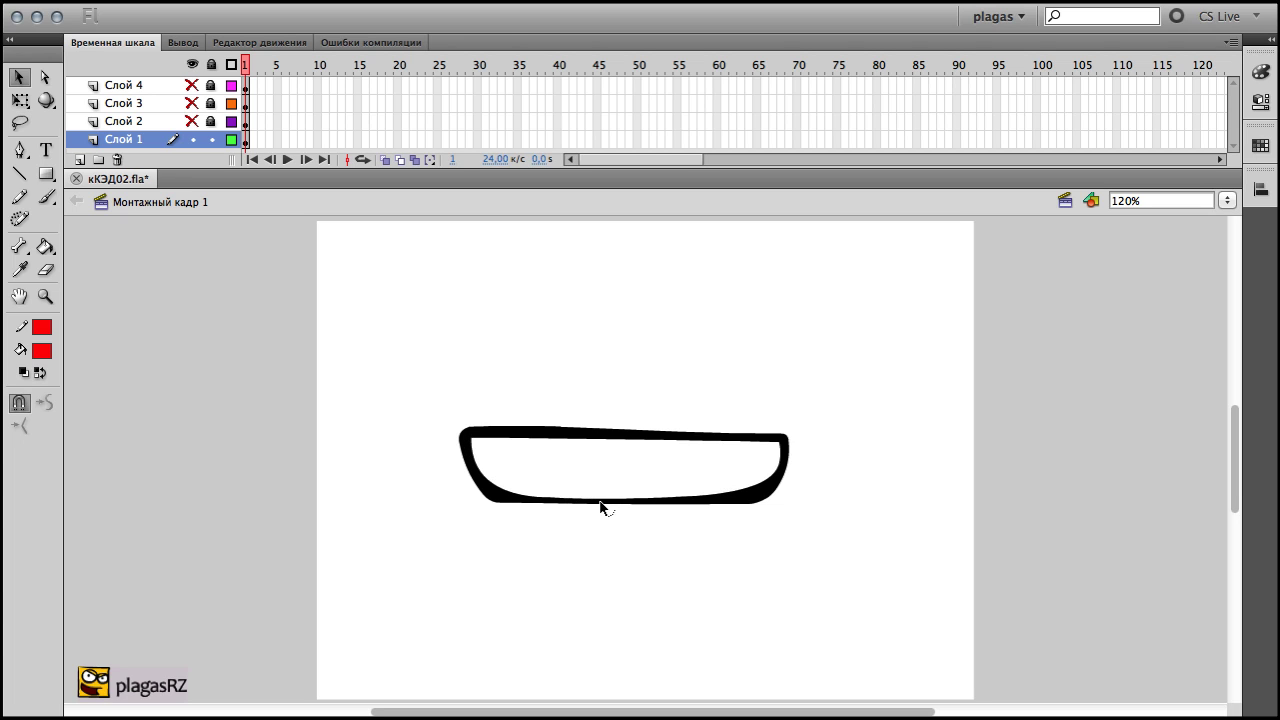
pyautogui.moveTo(605, 502); pyautogui.dragTo(605, 493)
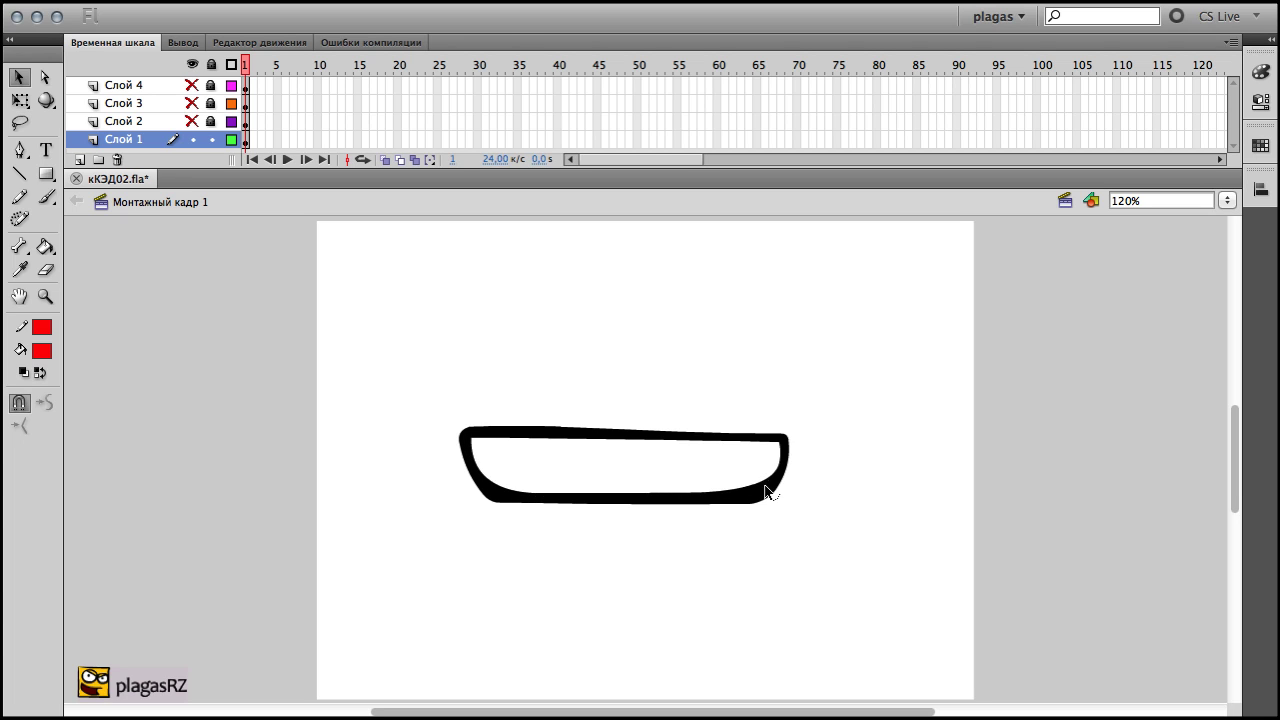
# Paint a red horizontal dividing line across the inside of the hull with a smaller brush.
pyautogui.press('b')
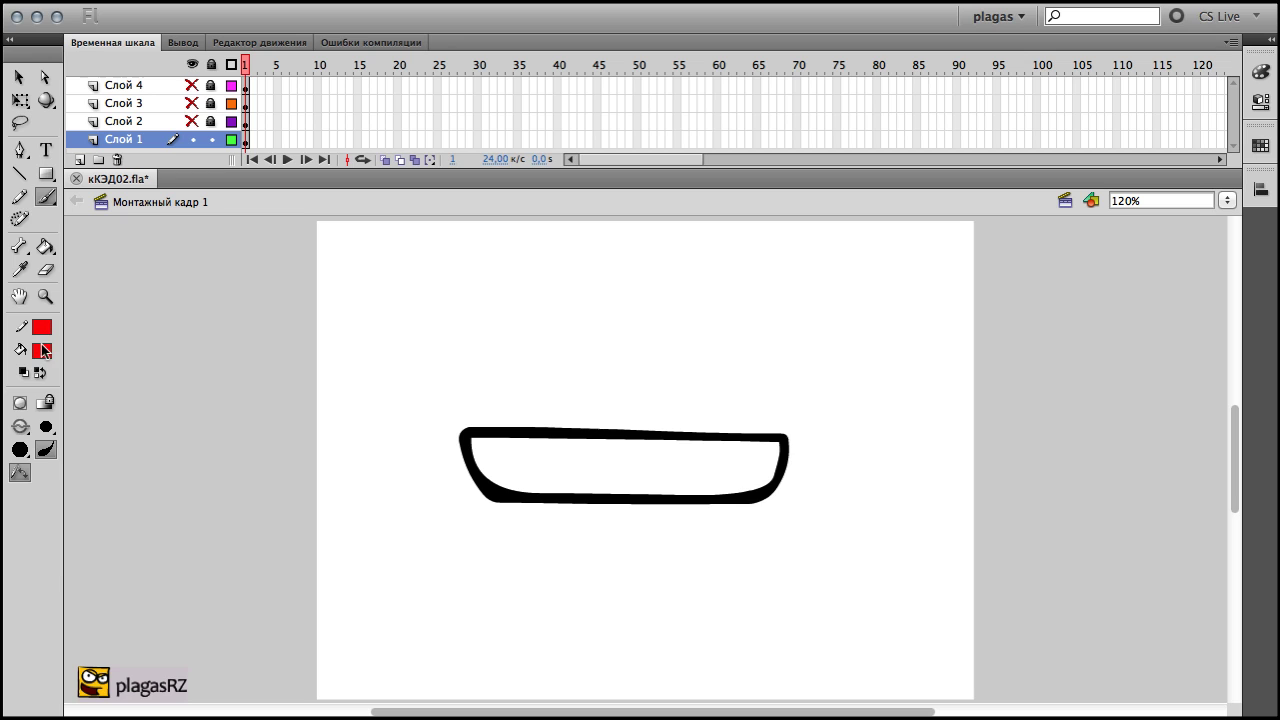
pyautogui.click(43, 350)
pyautogui.click(70, 484)
pyautogui.moveTo(471, 463); pyautogui.dragTo(576, 462)
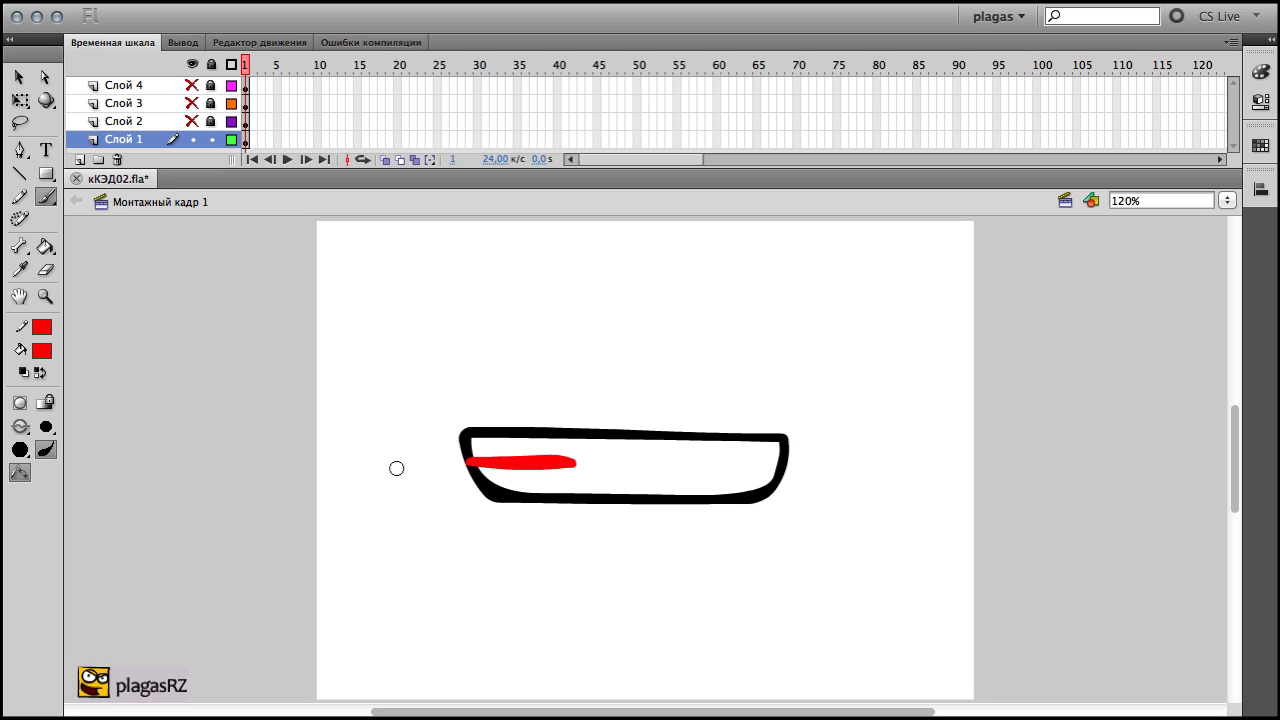
pyautogui.press('super+z')
pyautogui.click(46, 426)
pyautogui.click(96, 503)
pyautogui.moveTo(470, 465); pyautogui.dragTo(780, 470)
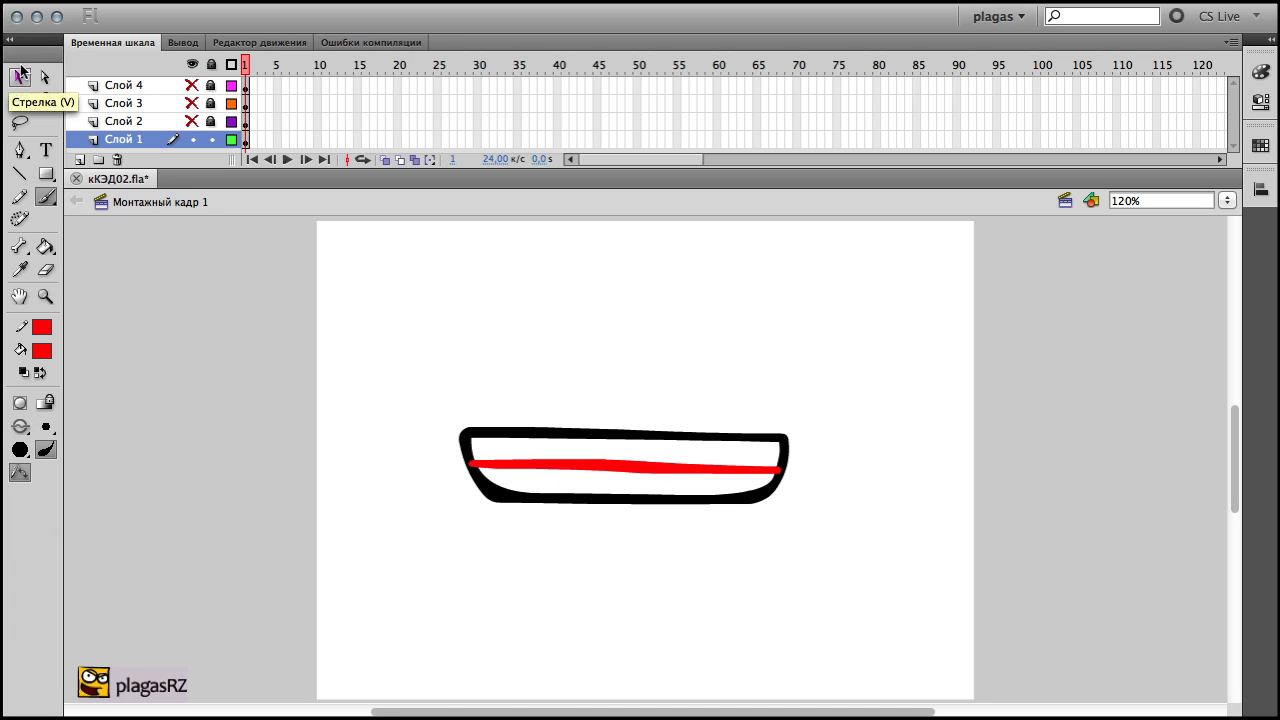
# Recolour the hull's red dividing line black to match the outline.
pyautogui.click(18, 77)
pyautogui.click(508, 470)
pyautogui.click(41, 350)
pyautogui.click(48, 380)
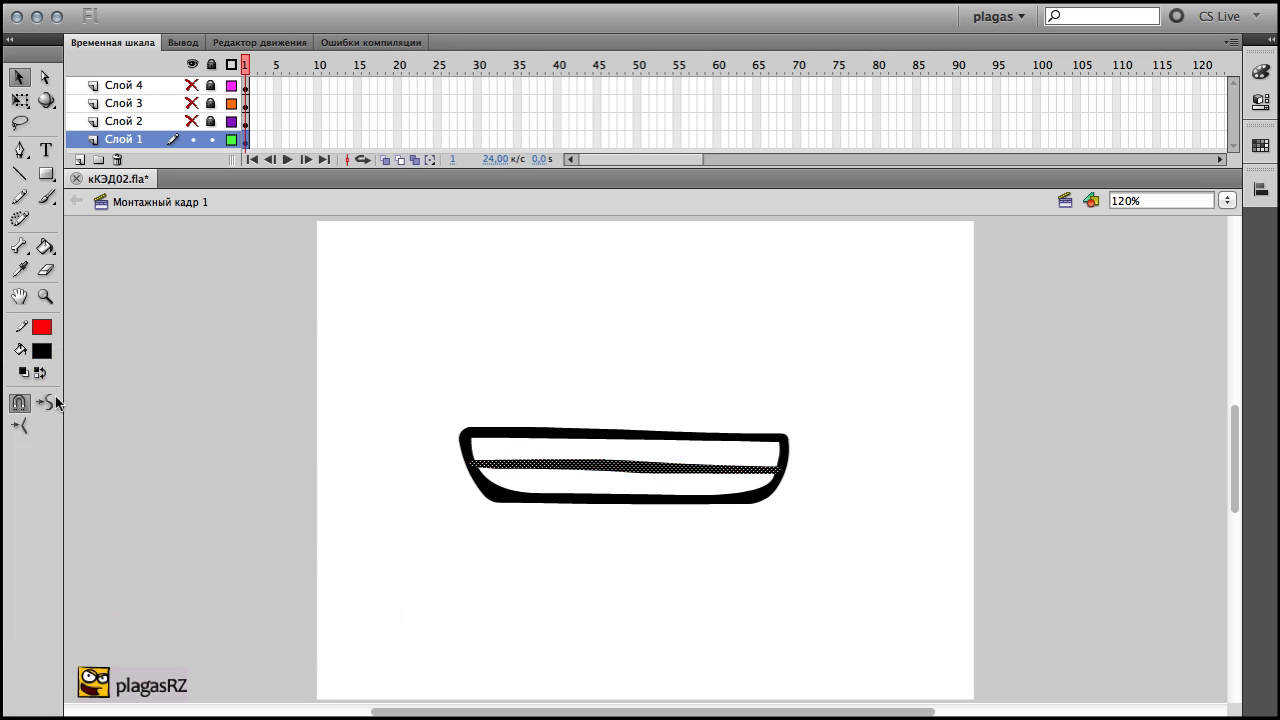
pyautogui.moveTo(310, 364); pyautogui.dragTo(888, 550)
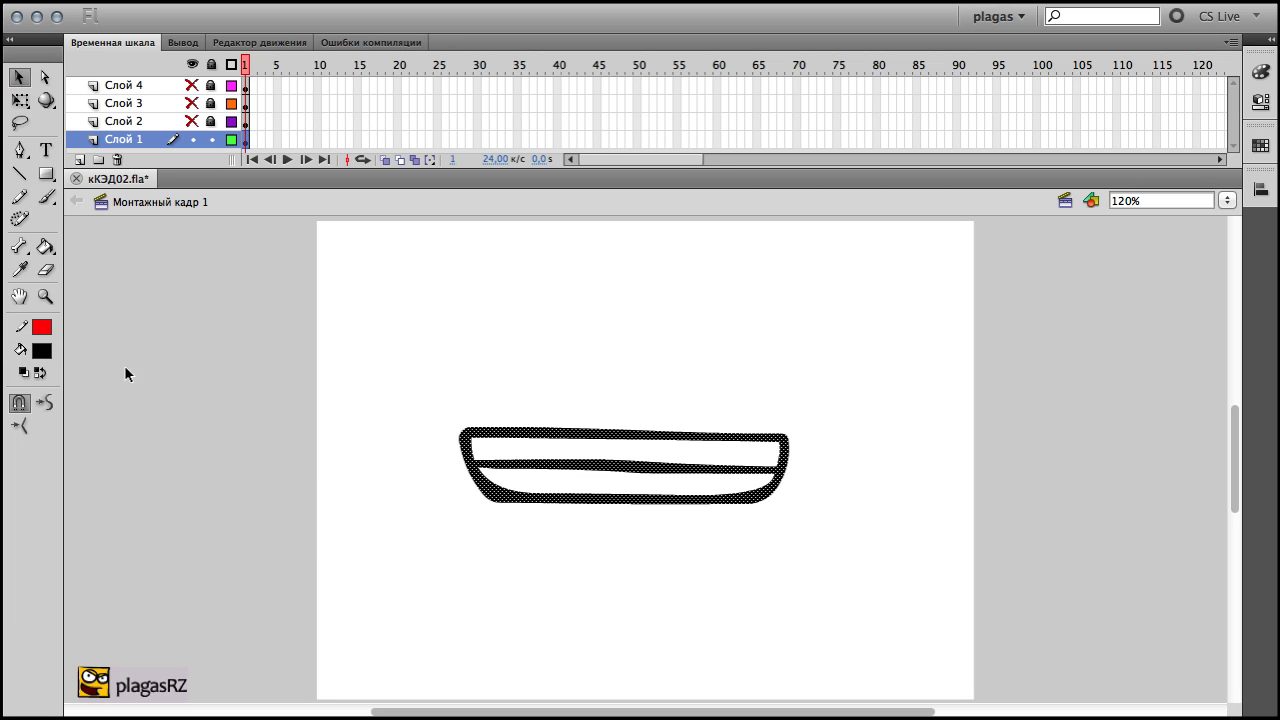
pyautogui.click(176, 382)
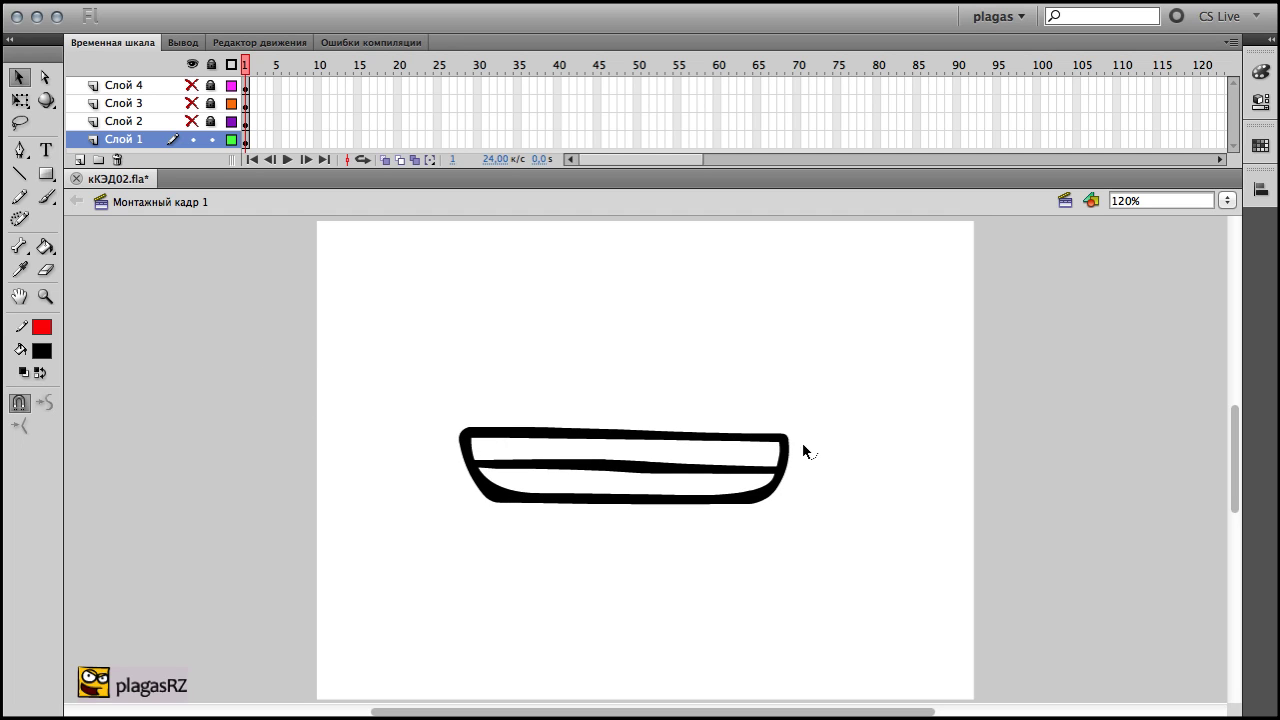
# Examine the Brush's smoothing setting in its properties.
pyautogui.click(1260, 101)
pyautogui.click(1260, 101)
pyautogui.click(46, 196)
pyautogui.click(1260, 101)
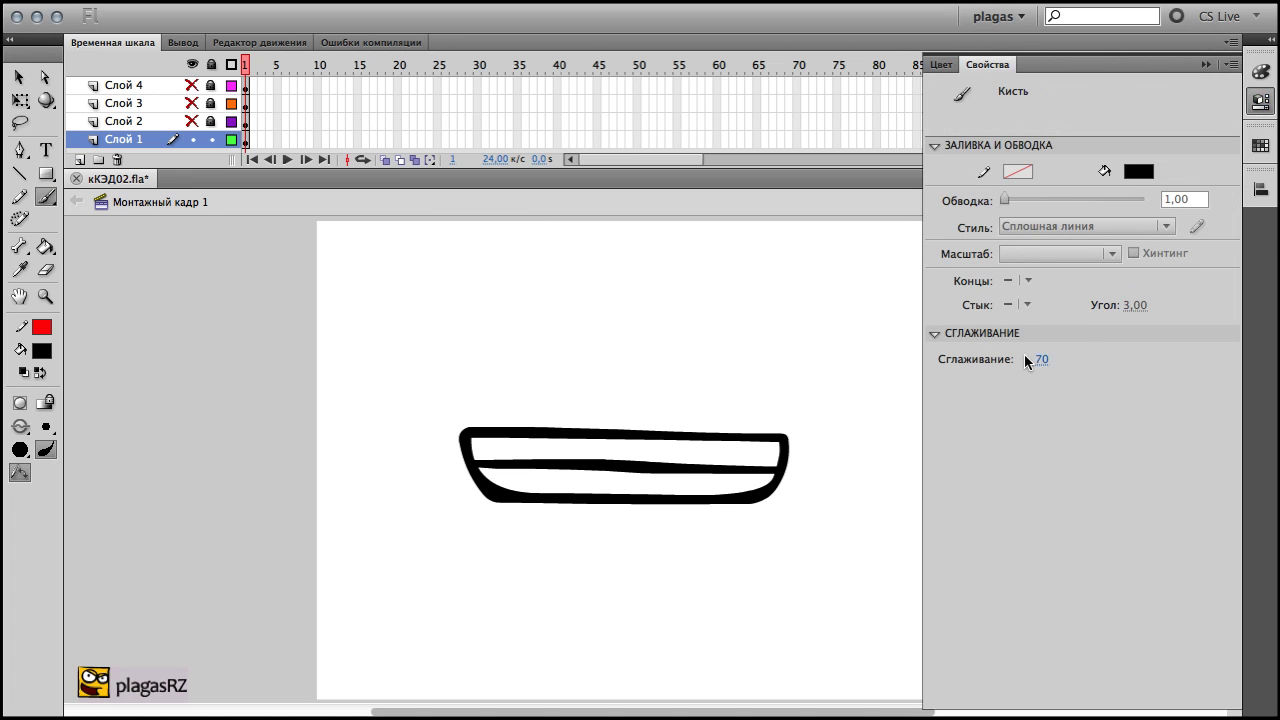
pyautogui.click(1260, 101)
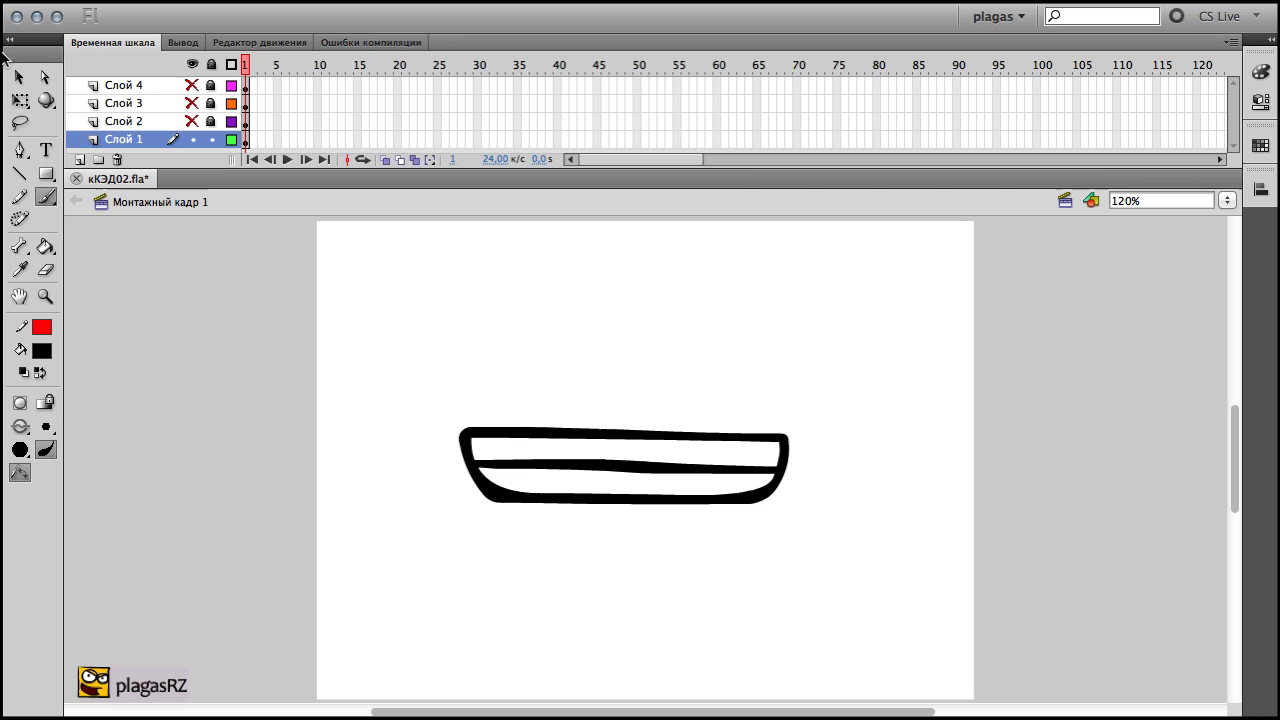
# Select all the hull linework and change its fill to dark brown #462300.
pyautogui.click(19, 77)
pyautogui.moveTo(386, 396); pyautogui.dragTo(903, 574)
pyautogui.click(1260, 101)
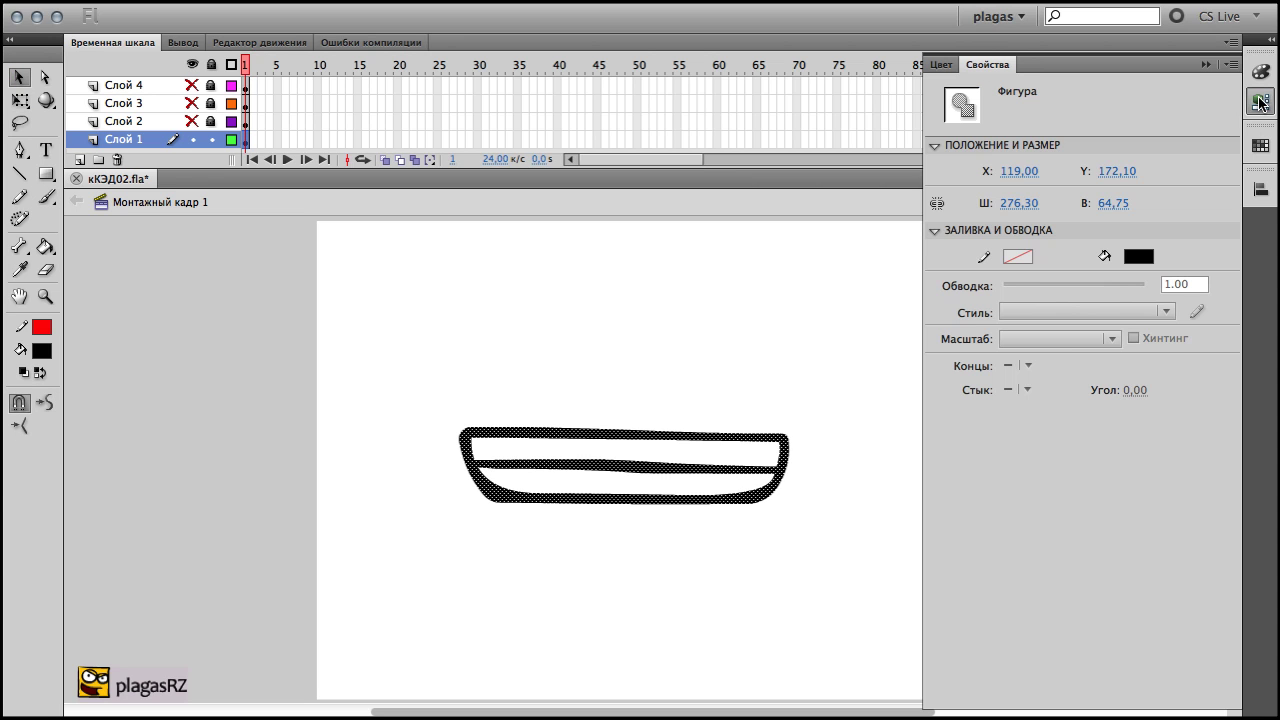
pyautogui.click(941, 64)
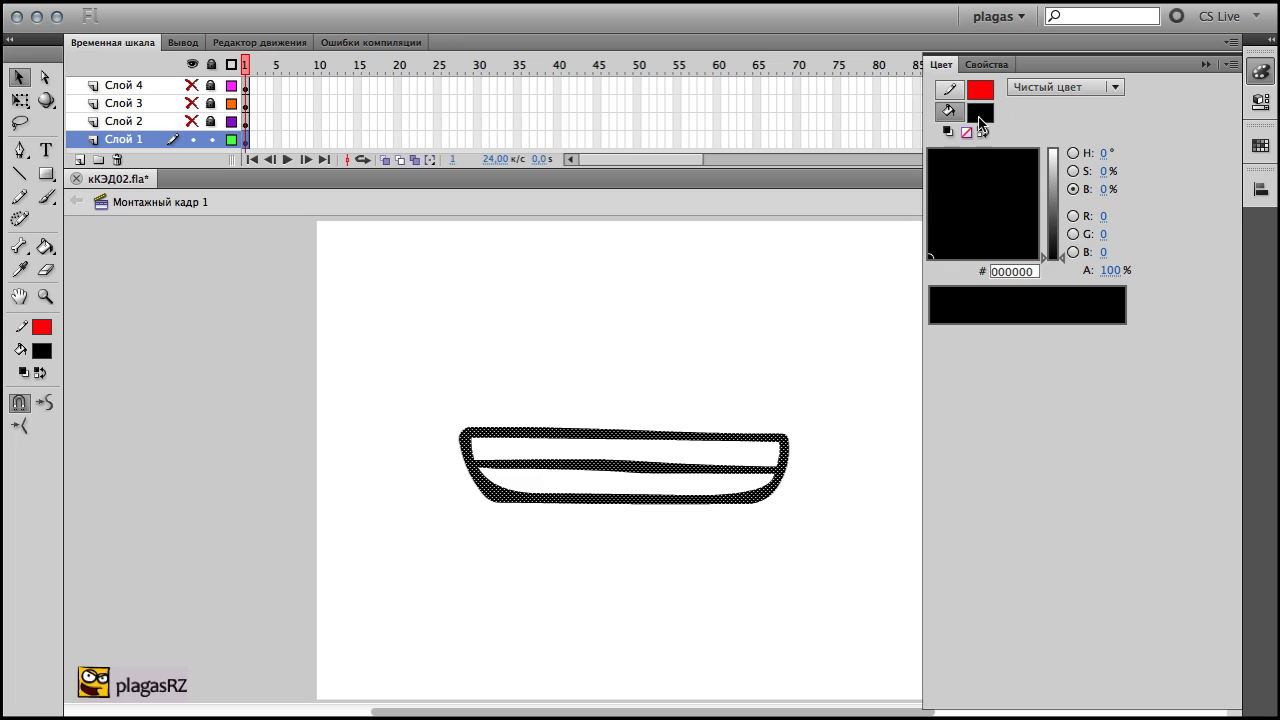
pyautogui.click(980, 112)
pyautogui.click(1062, 215)
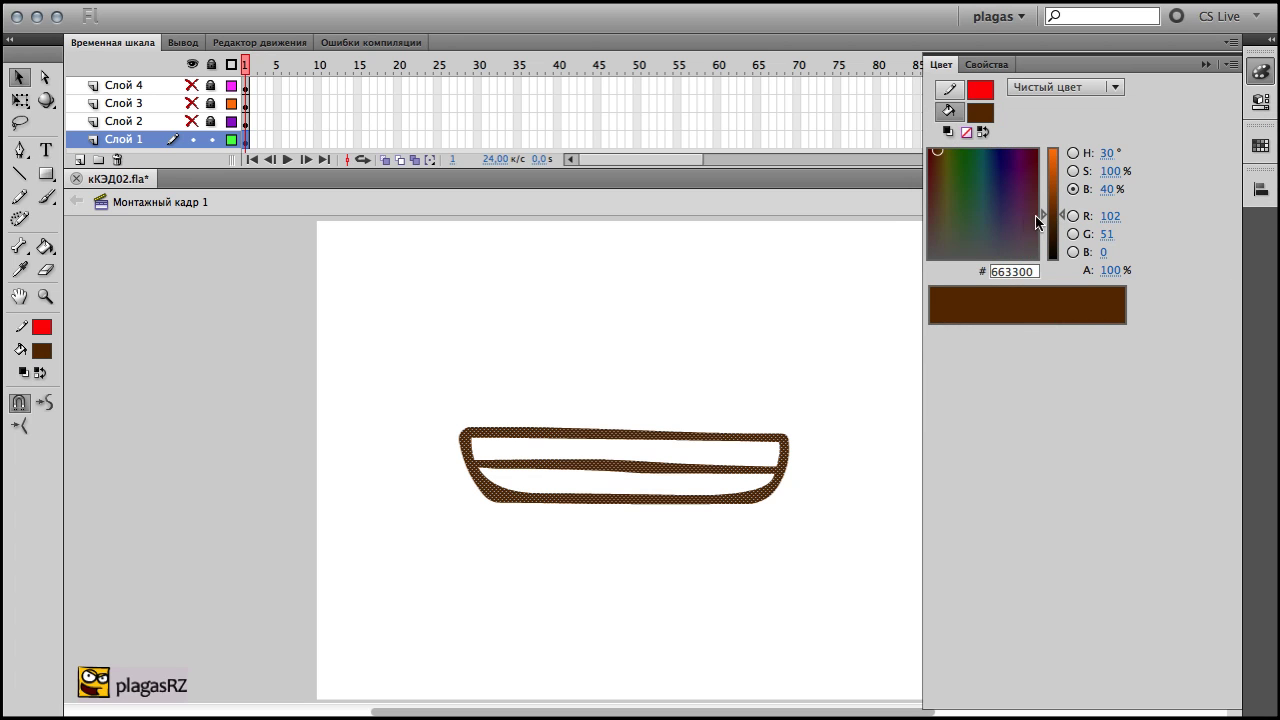
pyautogui.moveTo(1062, 225); pyautogui.dragTo(1064, 238)
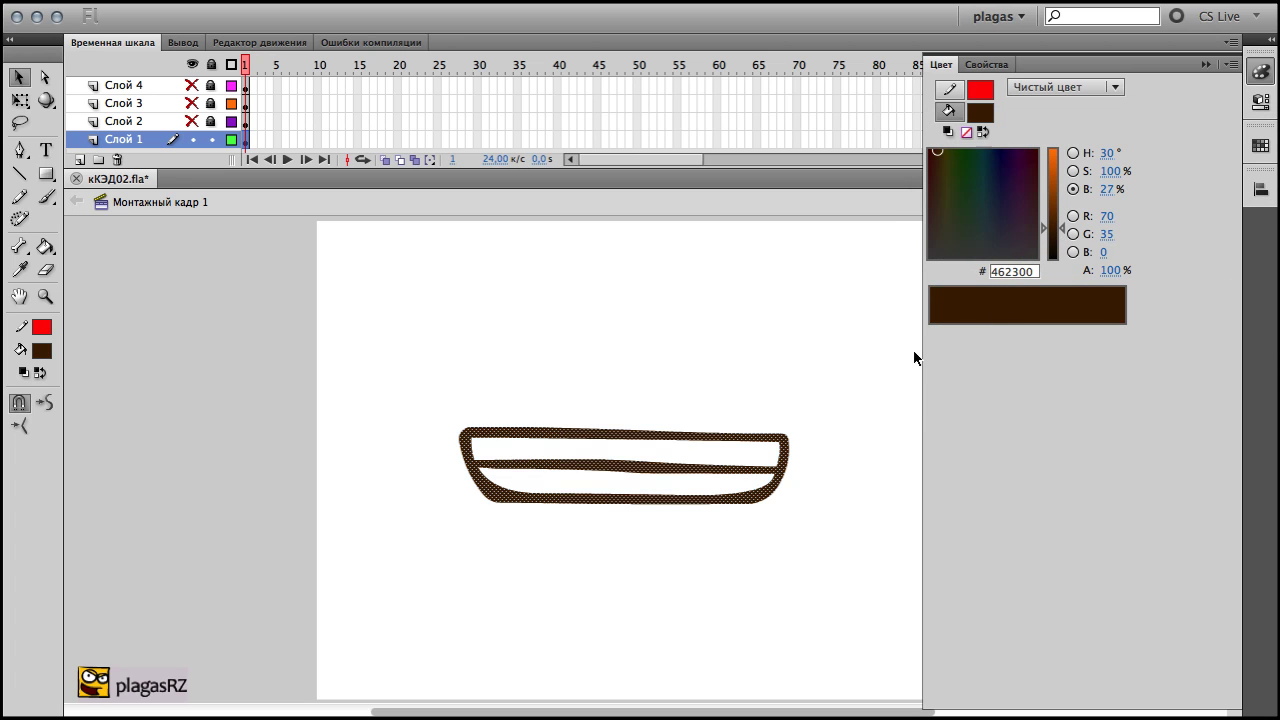
pyautogui.click(716, 367)
# Fill the hull's lower section with dark brown and its upper section with lighter brown #996633 using the Paint Bucket.
pyautogui.click(45, 247)
pyautogui.click(41, 350)
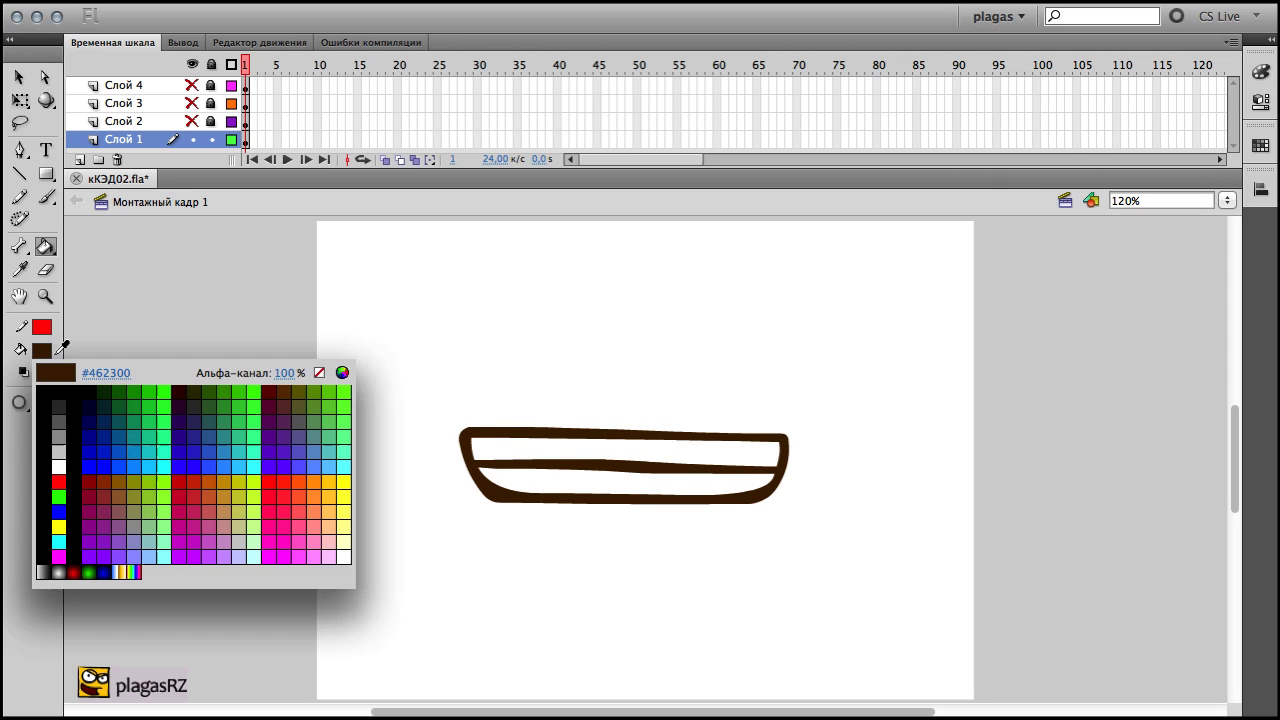
pyautogui.click(280, 392)
pyautogui.click(540, 450)
pyautogui.click(540, 482)
pyautogui.click(41, 350)
pyautogui.click(119, 496)
pyautogui.click(620, 452)
# Show and unlock Слой 2, lock Слой 1, and recolour the turret linework with the hull outline's dark brown.
pyautogui.click(19, 77)
pyautogui.click(192, 121)
pyautogui.click(211, 121)
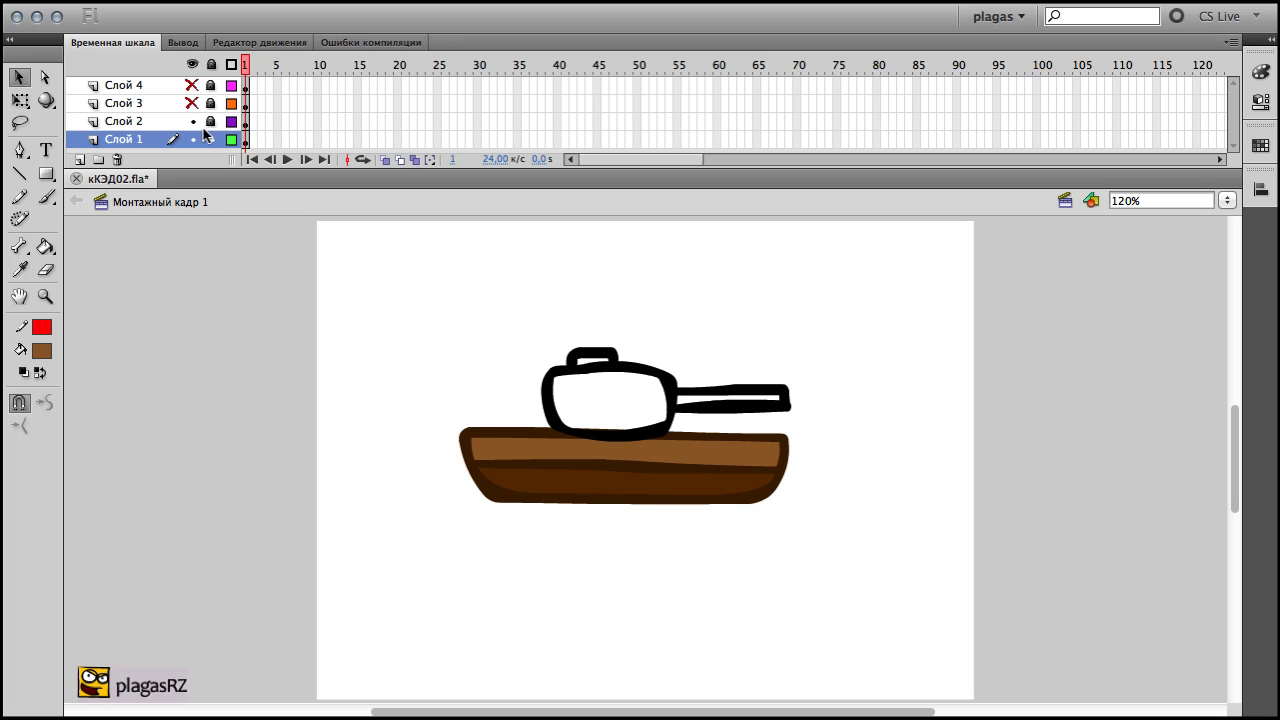
pyautogui.click(215, 139)
pyautogui.click(247, 121)
pyautogui.click(441, 345)
pyautogui.hotkey('ctrl', 'a')
pyautogui.click(41, 350)
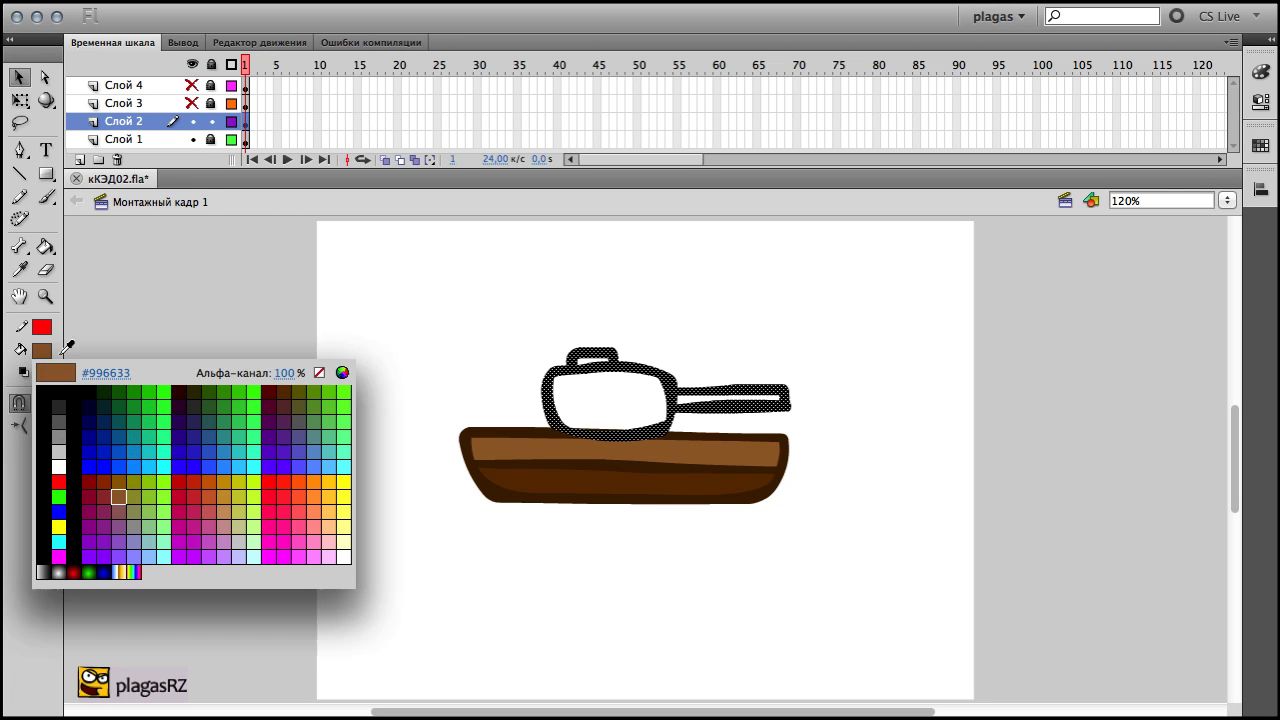
pyautogui.click(725, 487)
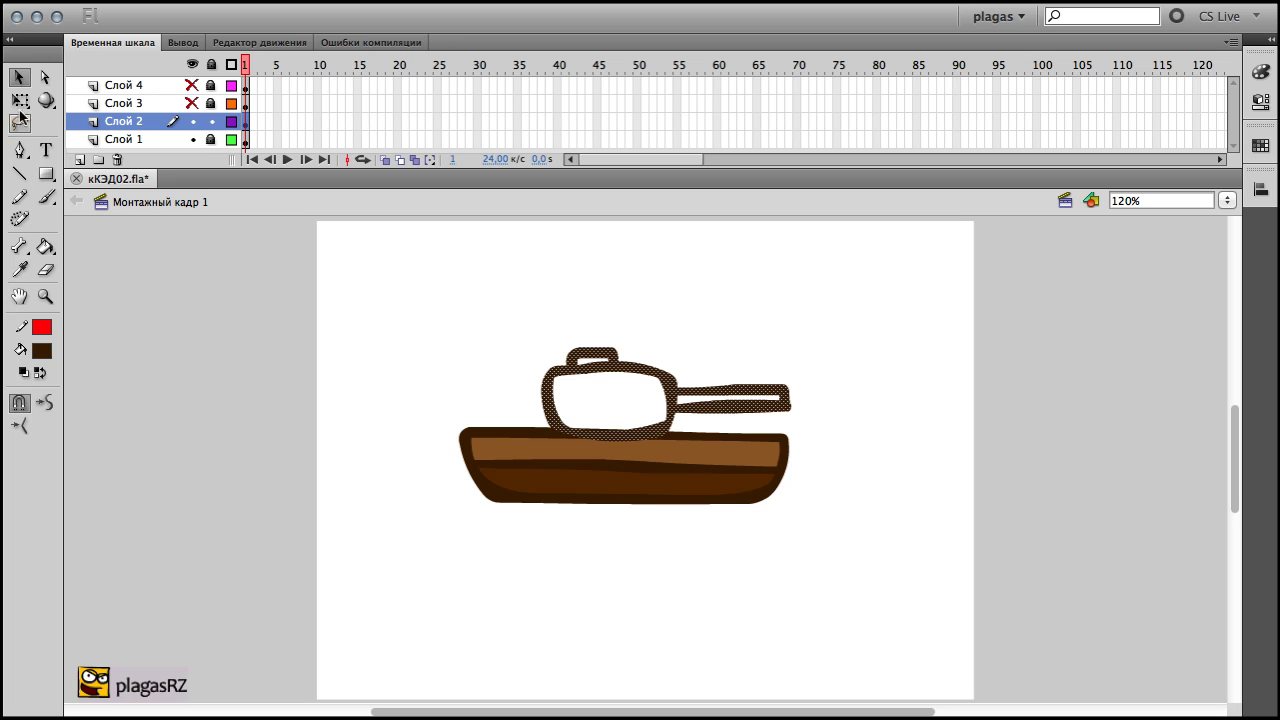
pyautogui.click(257, 331)
# Fill the turret with the hull's light brown, and the barrel and hatch with a slightly darker shade.
pyautogui.press('i')
pyautogui.click(560, 450)
pyautogui.click(574, 408)
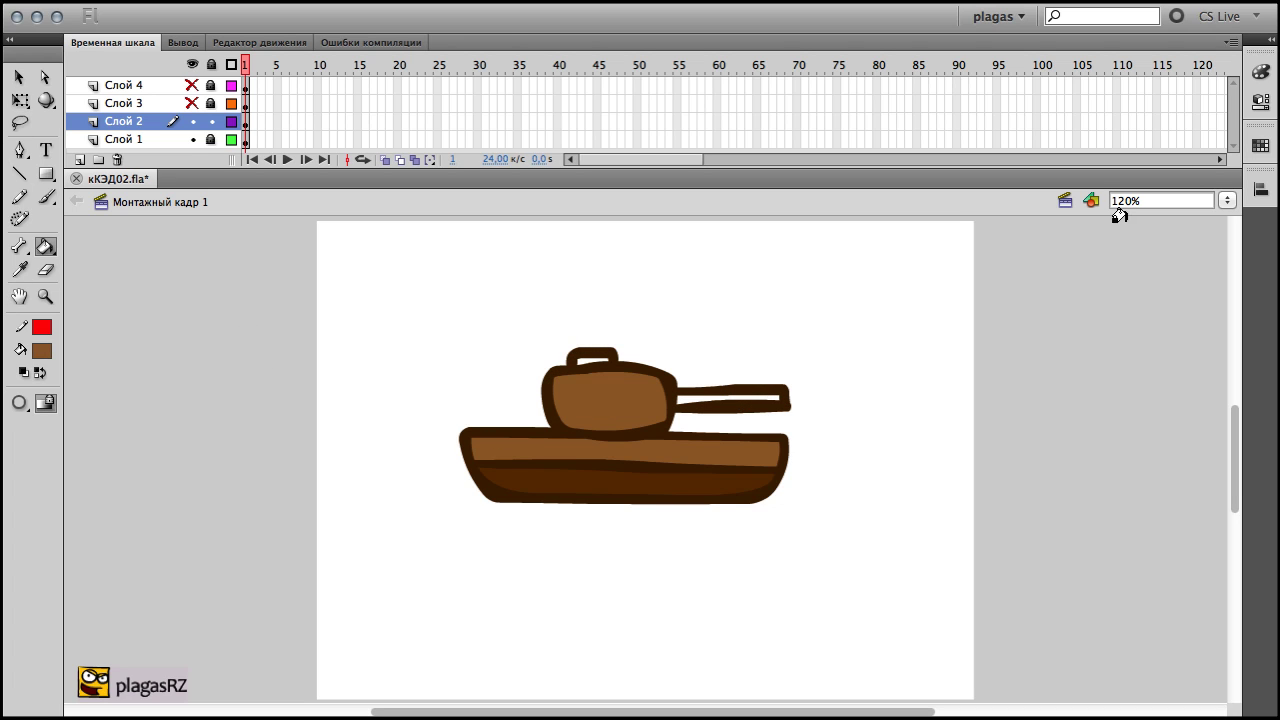
pyautogui.click(1260, 72)
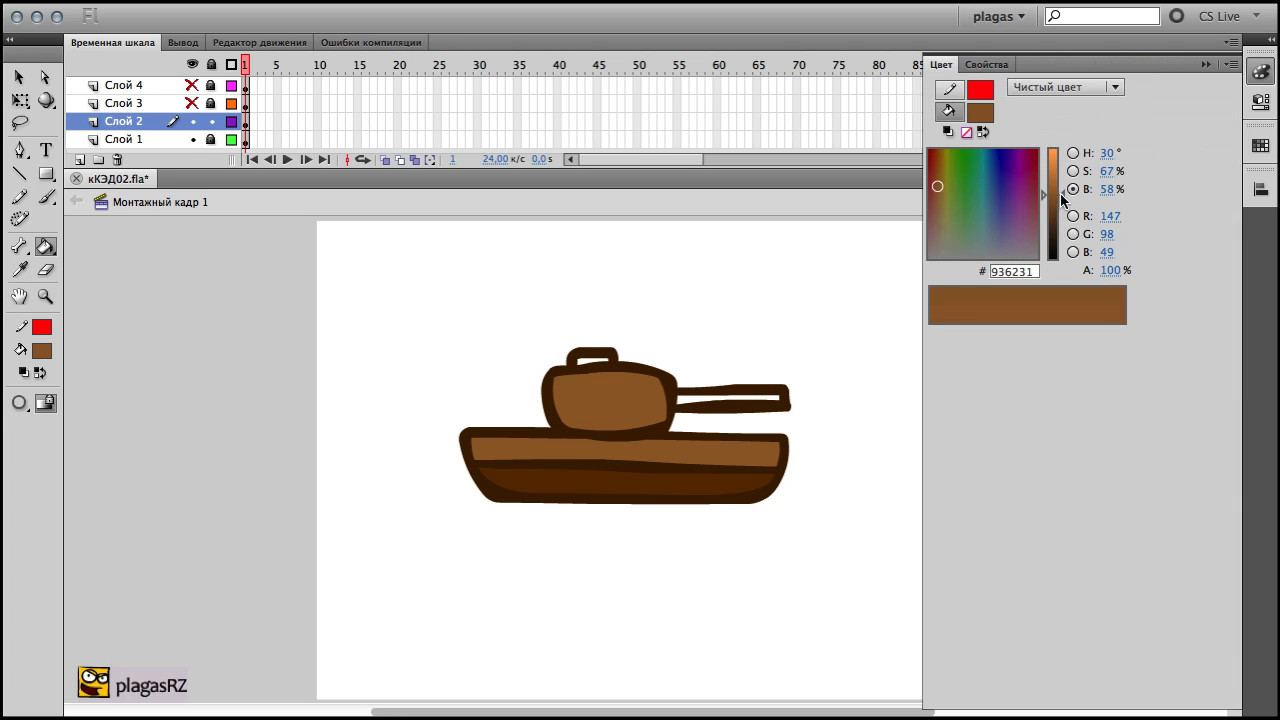
pyautogui.click(684, 393)
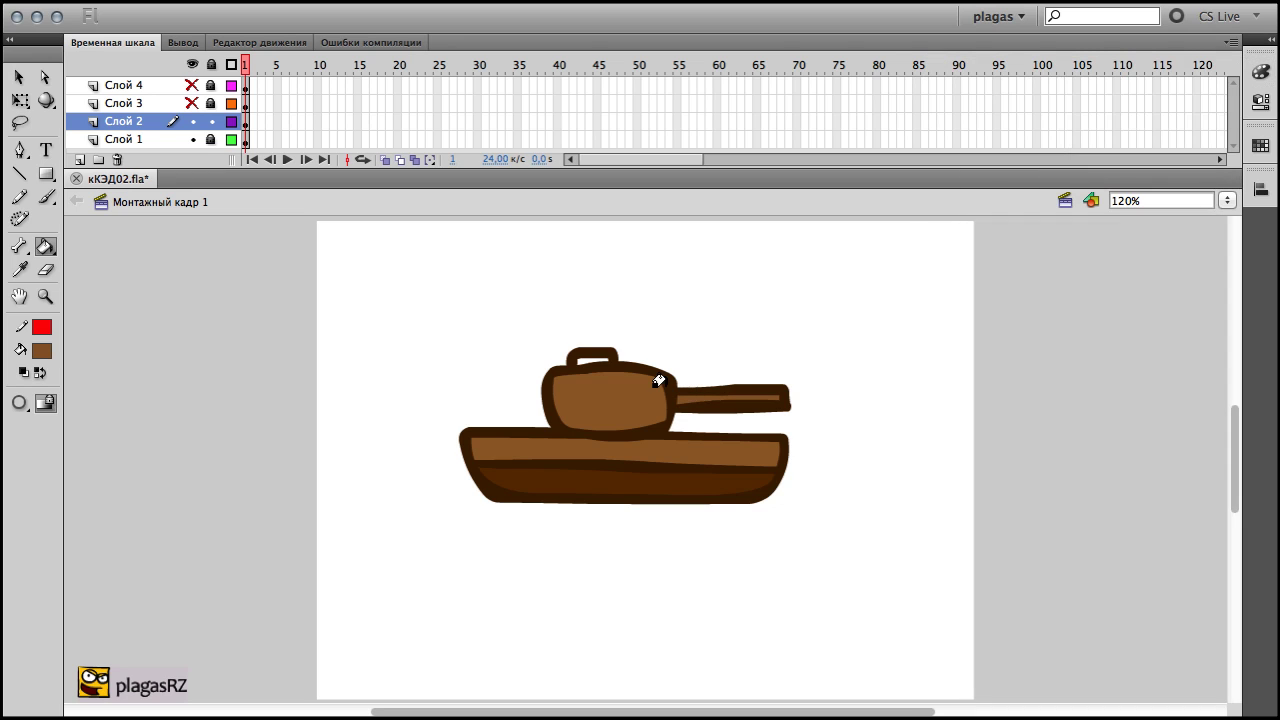
pyautogui.click(578, 353)
# Show and unlock Слой 3, lock Слой 2, and recolour the wheel outlines dark brown #462300.
pyautogui.click(192, 103)
pyautogui.click(211, 103)
pyautogui.click(211, 121)
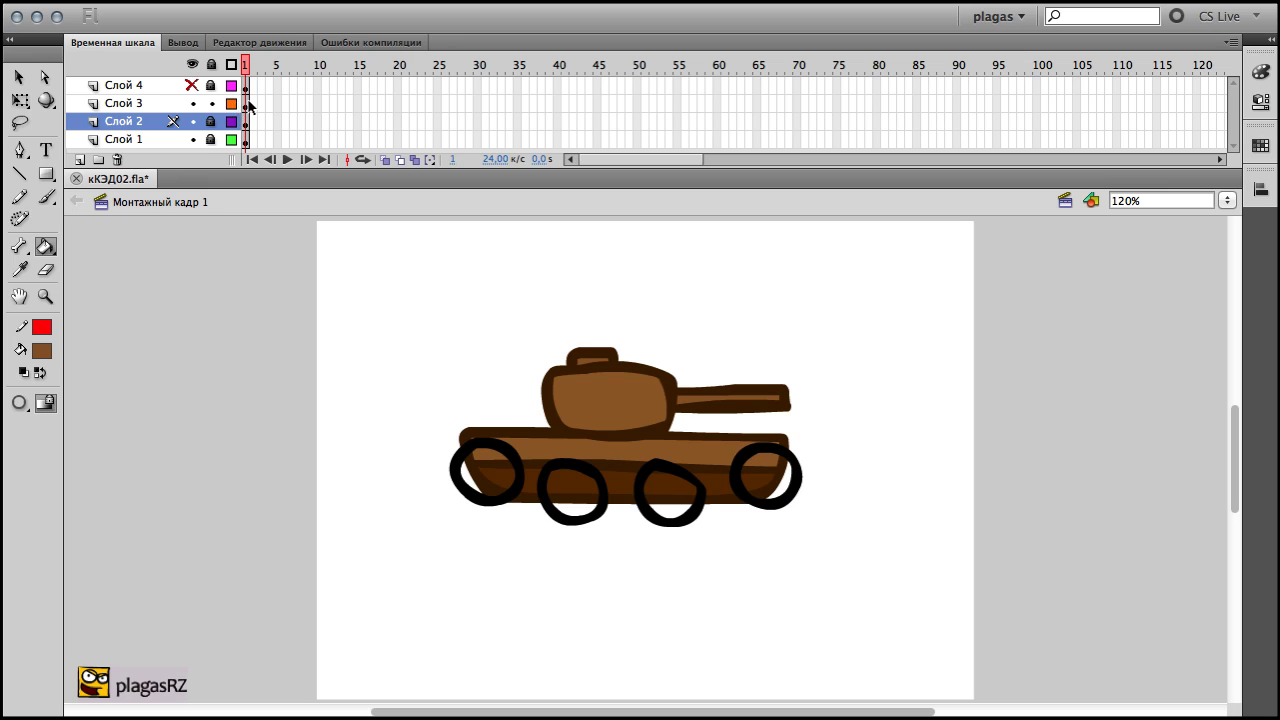
pyautogui.click(245, 103)
pyautogui.click(19, 80)
pyautogui.click(311, 288)
pyautogui.click(245, 103)
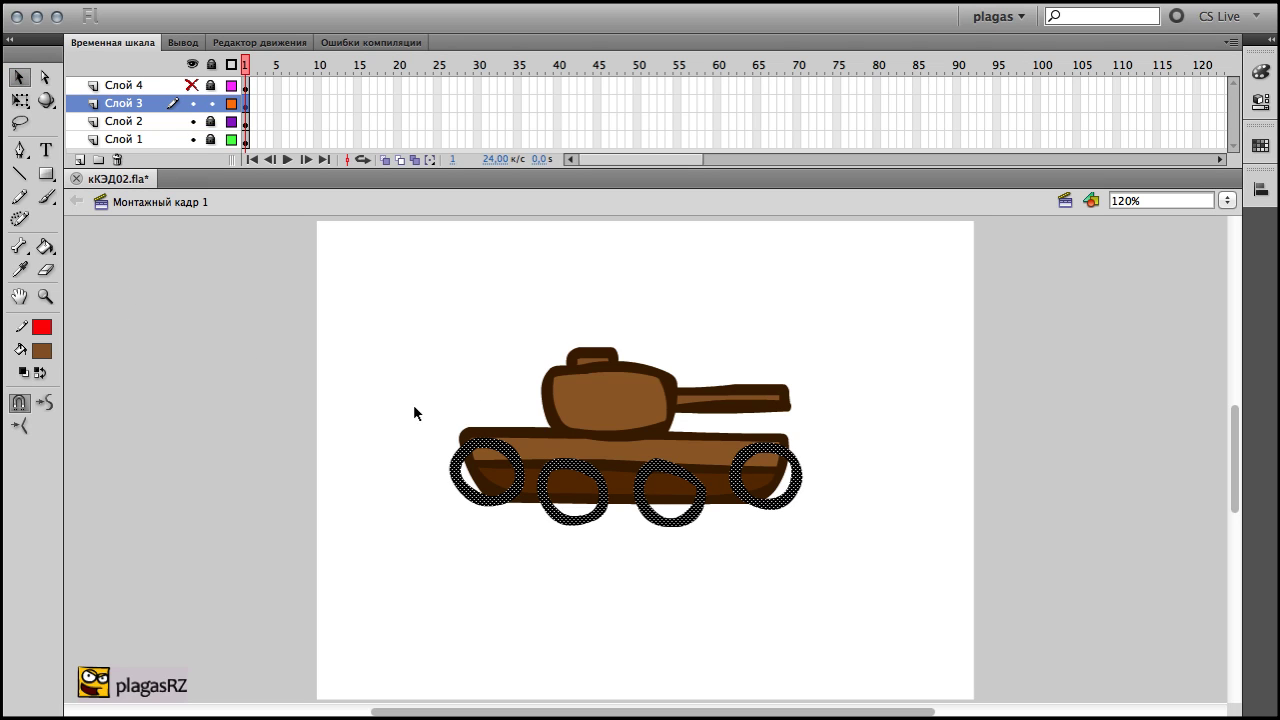
pyautogui.click(41, 350)
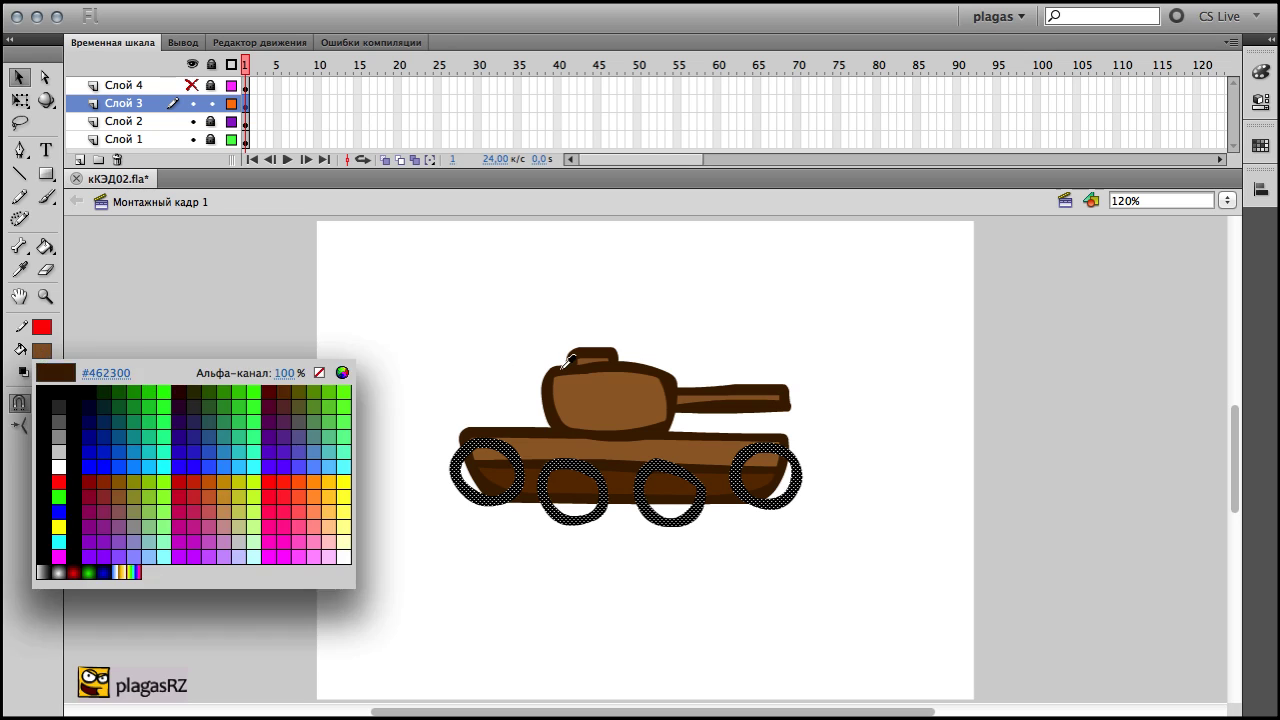
pyautogui.click(549, 372)
pyautogui.click(214, 277)
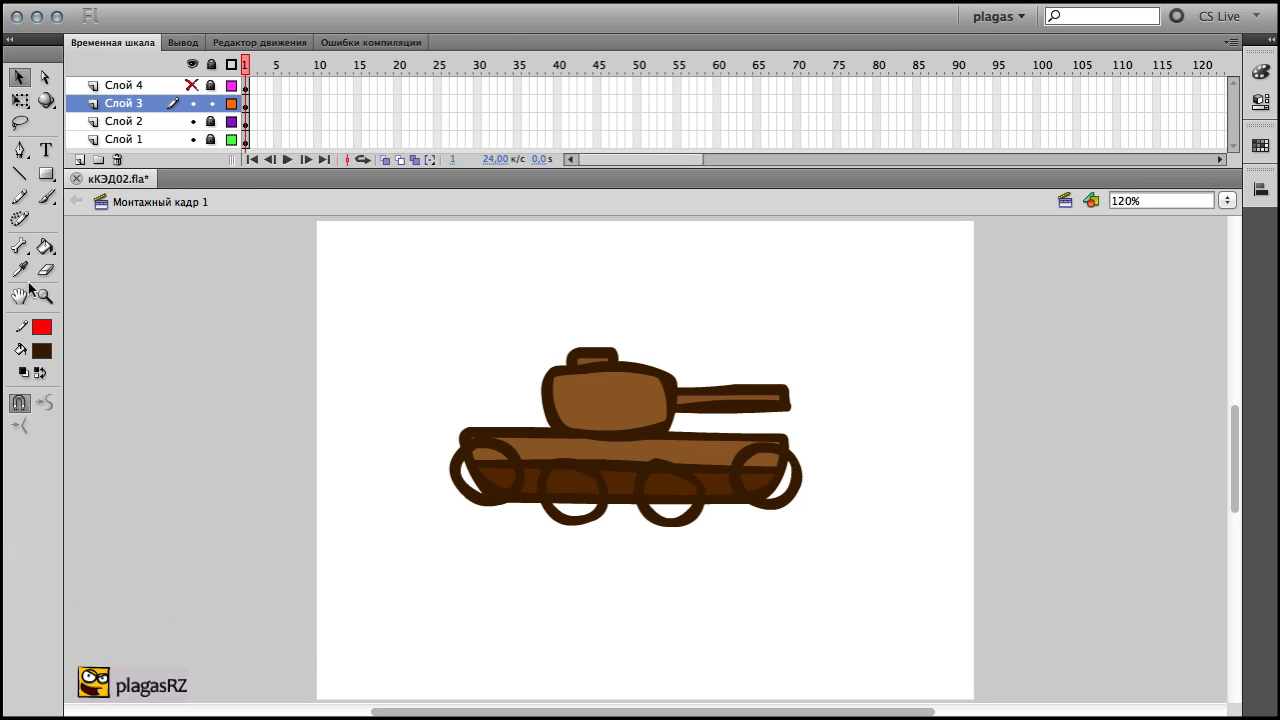
# Fill all four wheels with a slightly darker shade of the turret's light brown using the Paint Bucket.
pyautogui.click(19, 272)
pyautogui.click(612, 392)
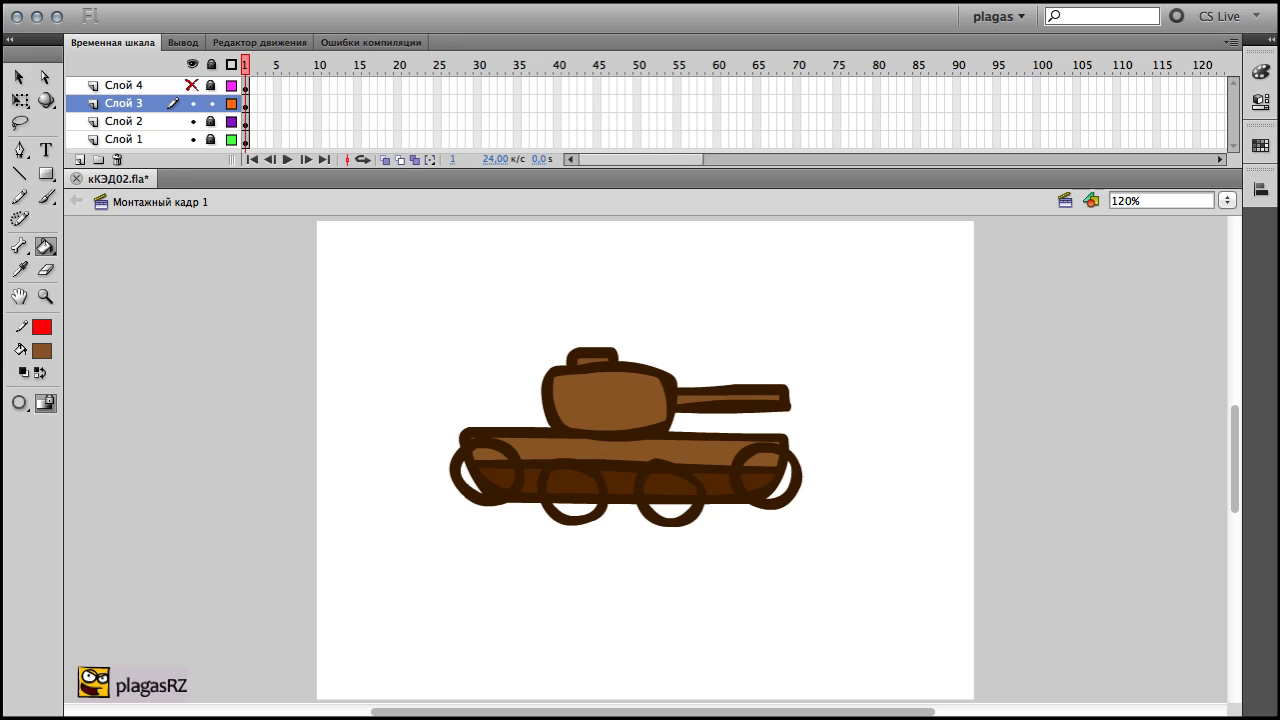
pyautogui.click(1267, 86)
pyautogui.moveTo(1060, 200); pyautogui.dragTo(1061, 212)
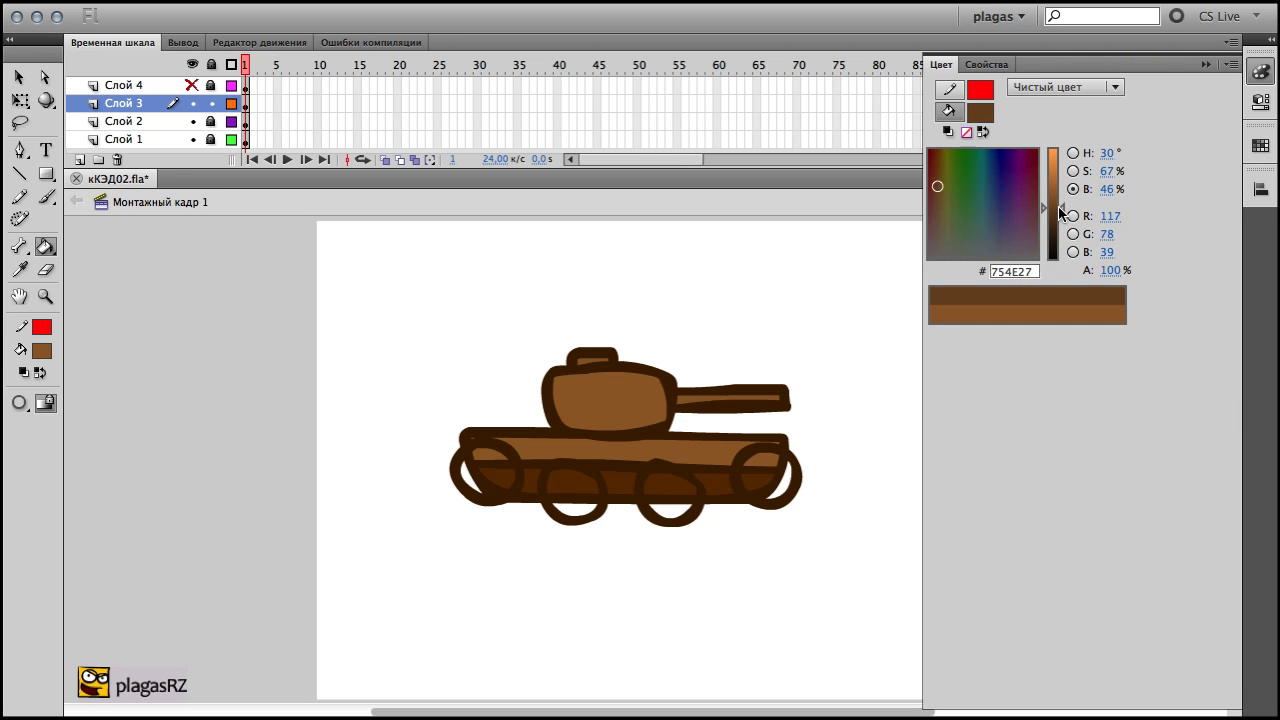
pyautogui.click(488, 475)
pyautogui.click(572, 494)
pyautogui.click(668, 494)
pyautogui.click(765, 474)
# Show Слой 4, lock Слой 3, and recolour the red track a near-black grey.
pyautogui.click(192, 85)
pyautogui.click(211, 103)
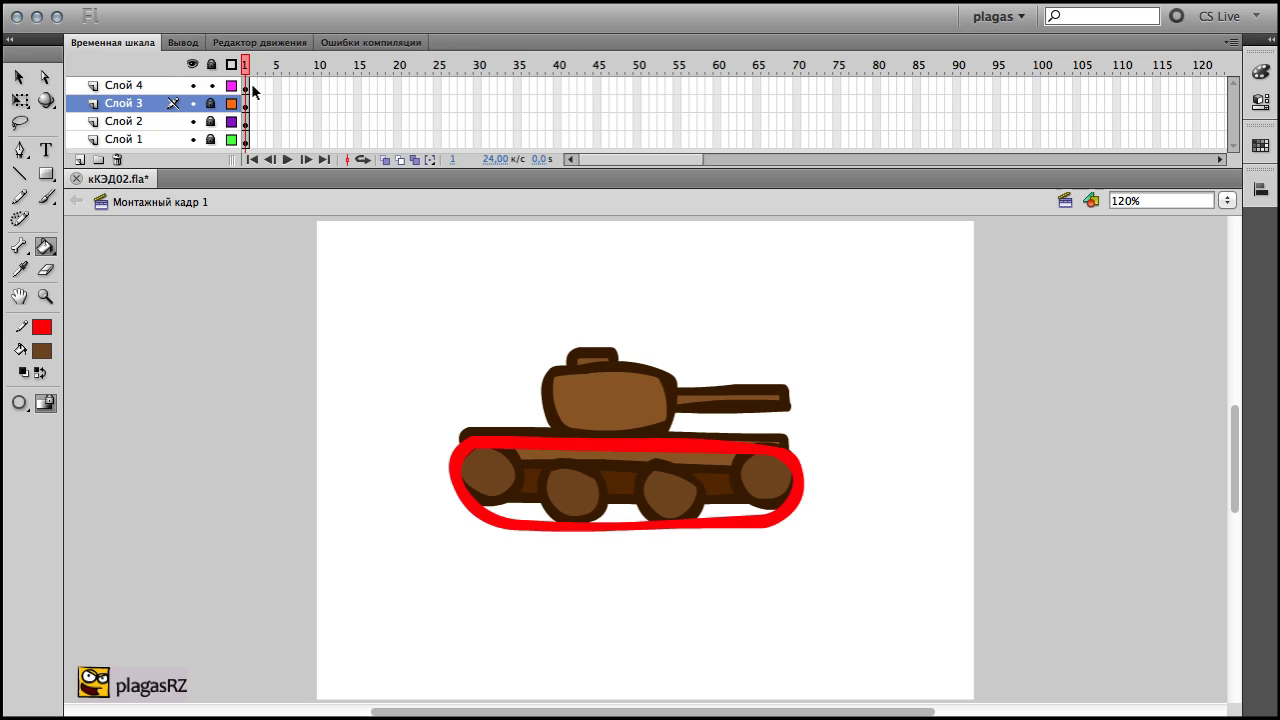
pyautogui.click(246, 86)
pyautogui.click(18, 77)
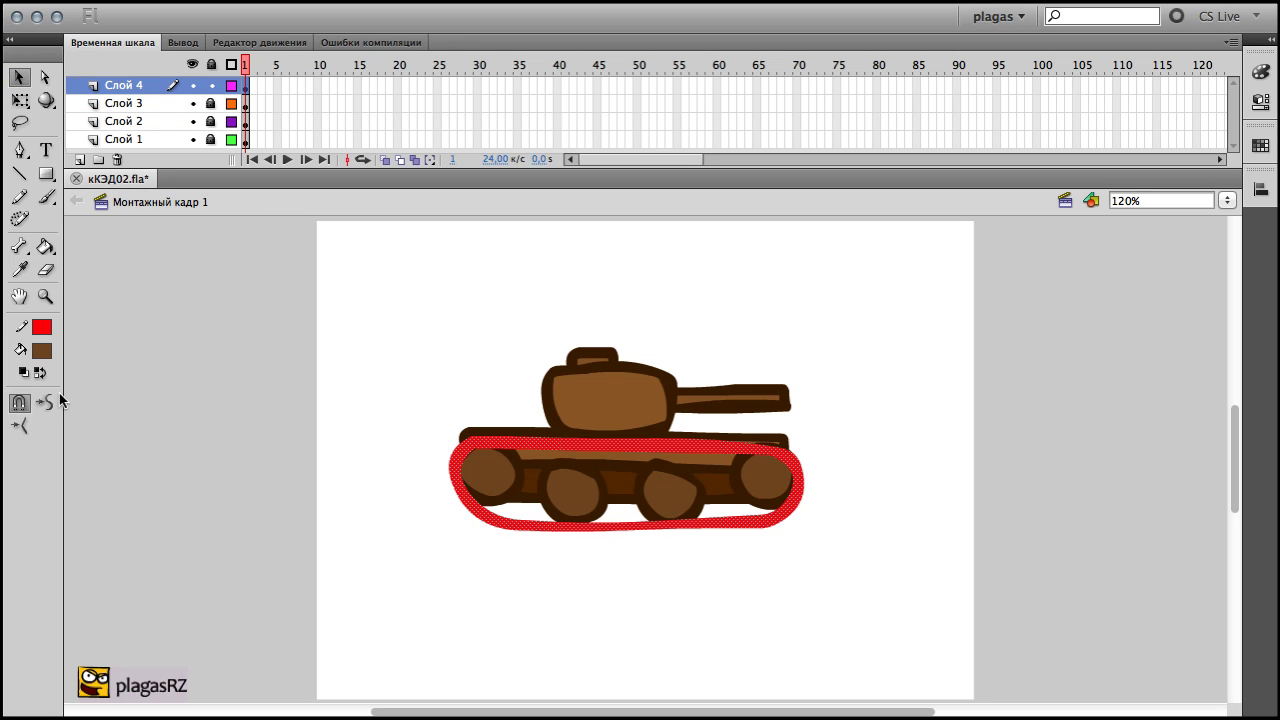
pyautogui.click(46, 405)
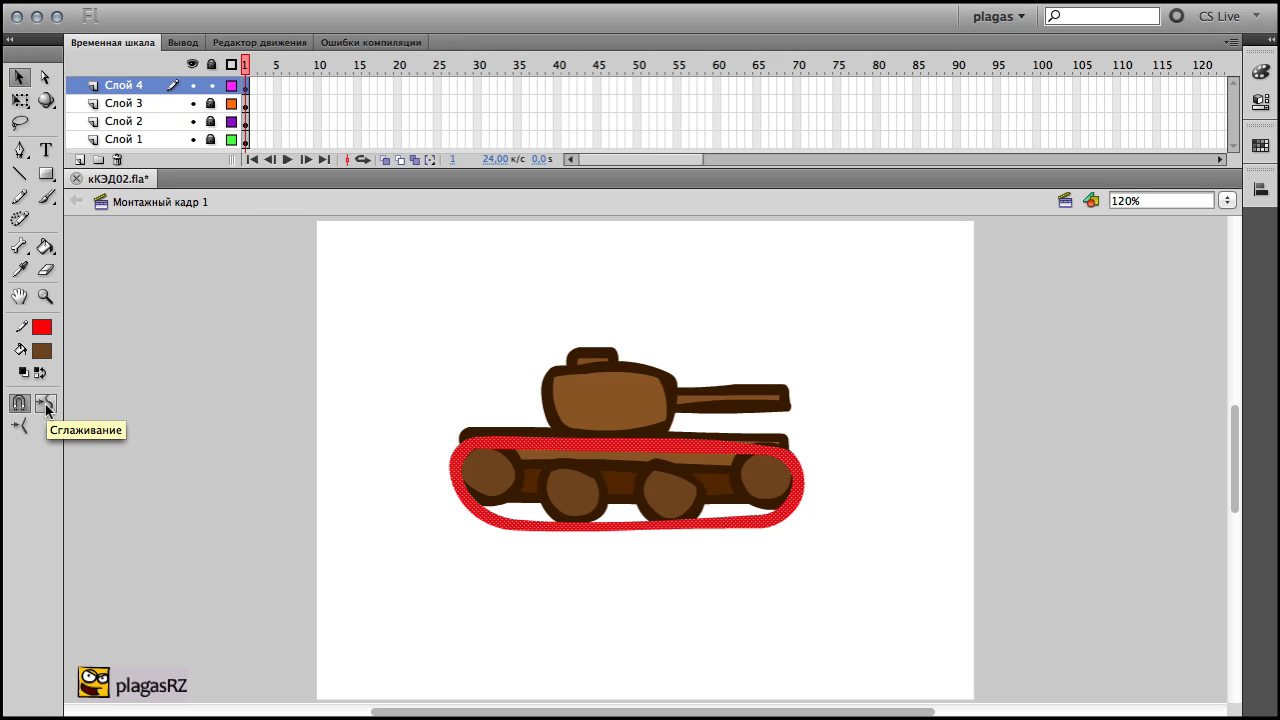
pyautogui.click(41, 350)
pyautogui.click(47, 405)
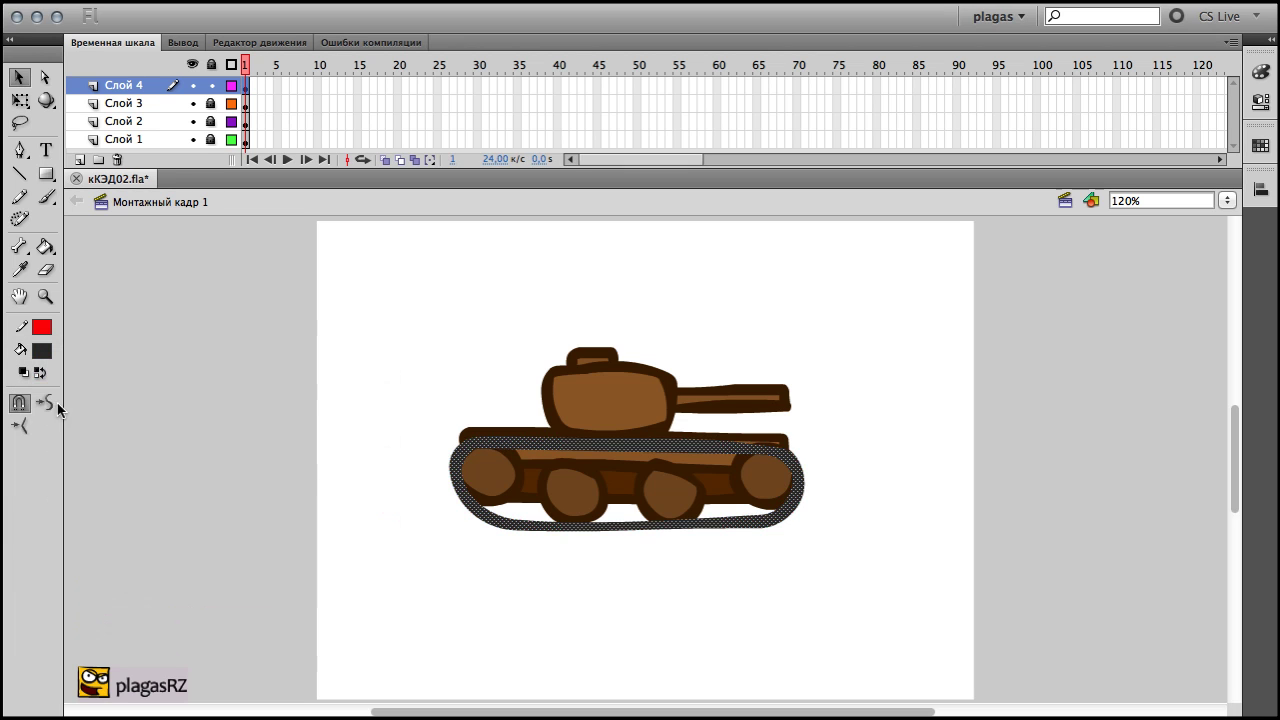
pyautogui.click(516, 445)
pyautogui.click(41, 350)
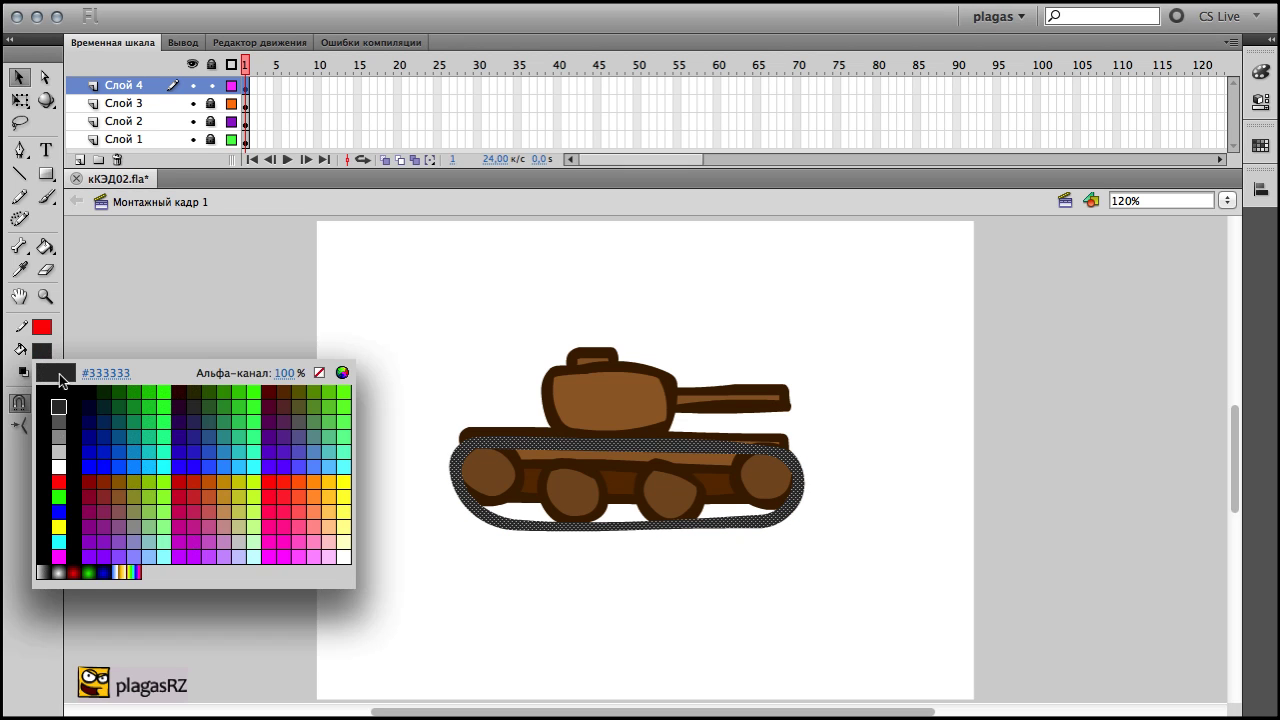
pyautogui.click(61, 392)
pyautogui.click(1260, 190)
pyautogui.click(817, 315)
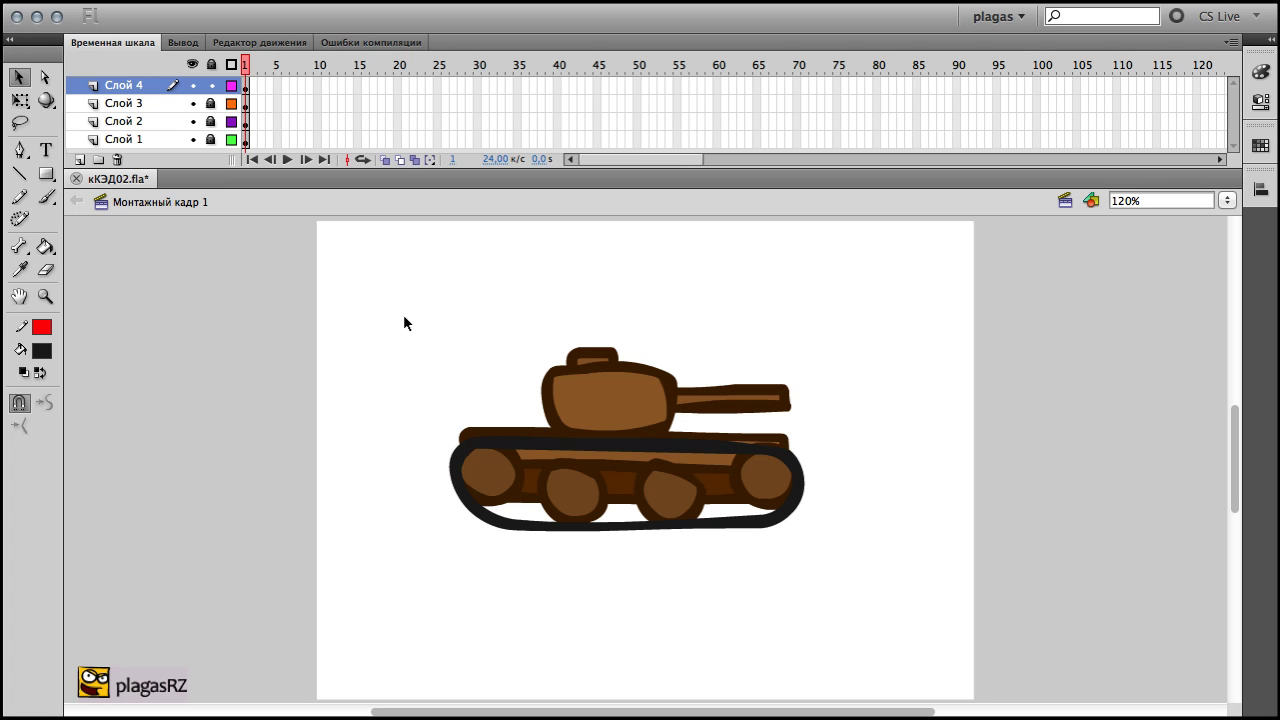
# Insert keyframes at frame 3 on all four layers and return to frame 1.
pyautogui.moveTo(424, 168); pyautogui.dragTo(426, 228)
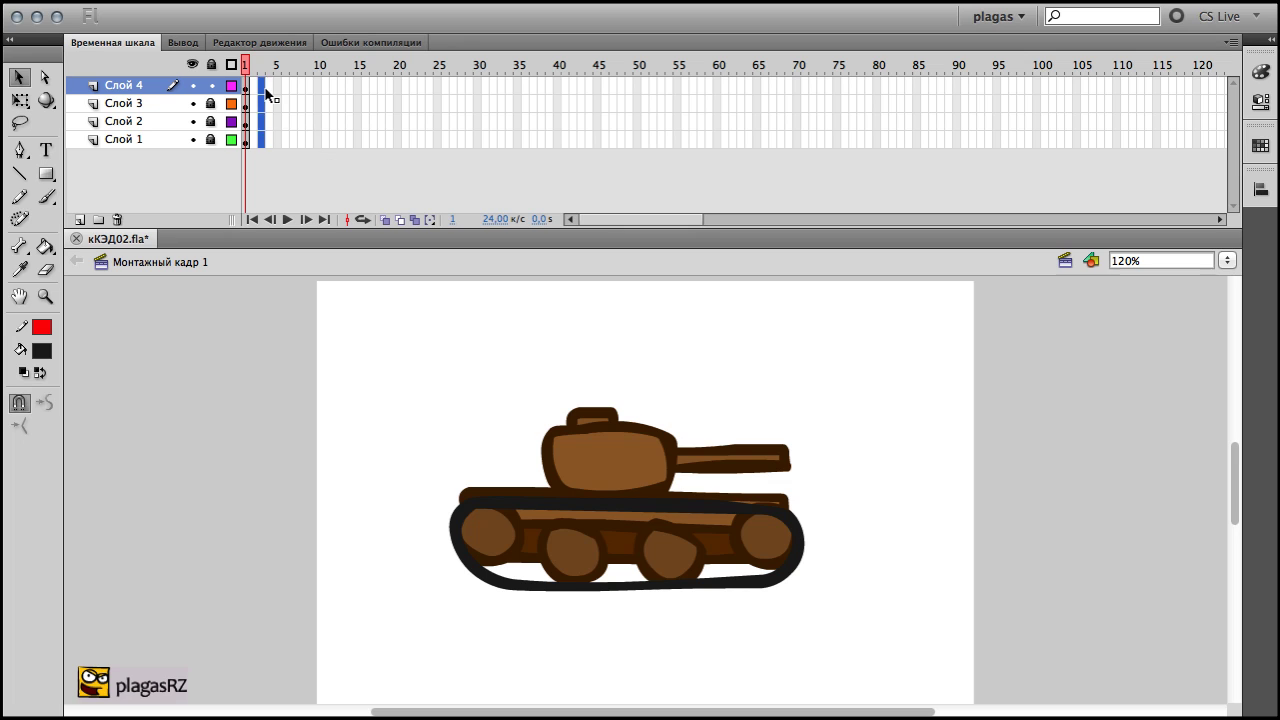
pyautogui.press('F6')
pyautogui.click(211, 86)
pyautogui.click(245, 67)
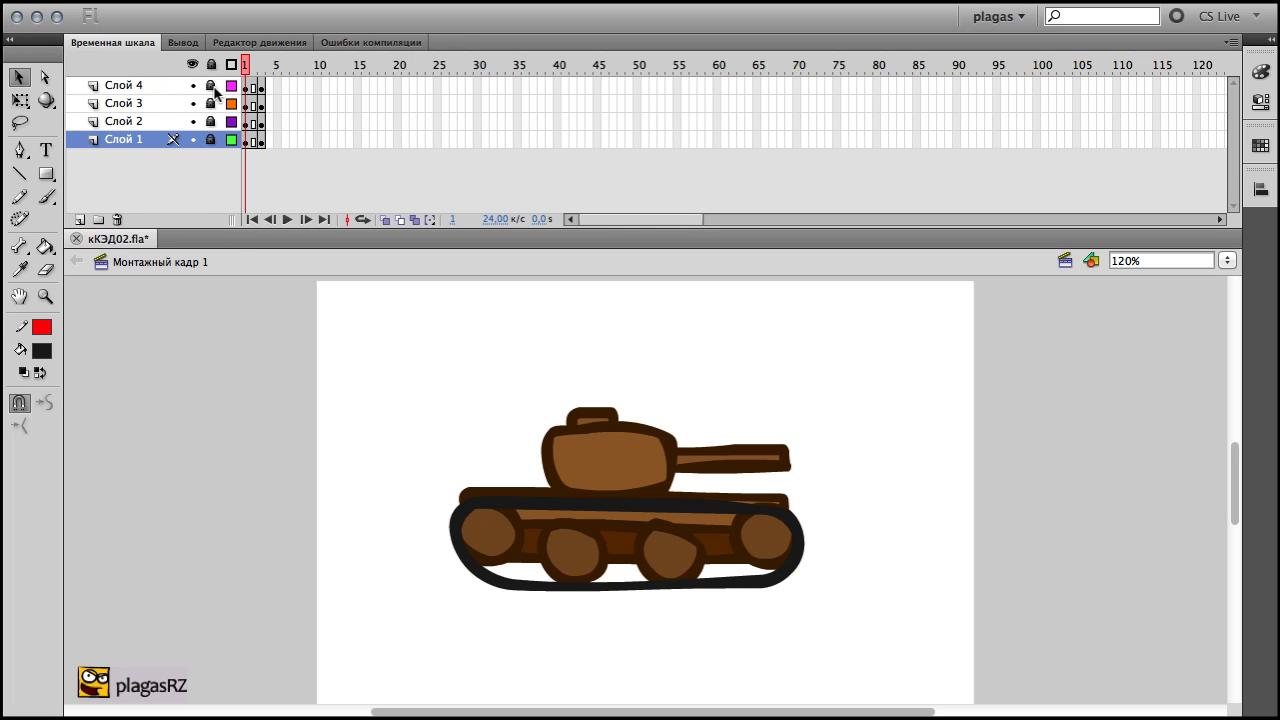
# With a square Eraser at 200% zoom, cut evenly spaced notches along the track's upper edge on frame 1.
pyautogui.click(45, 296)
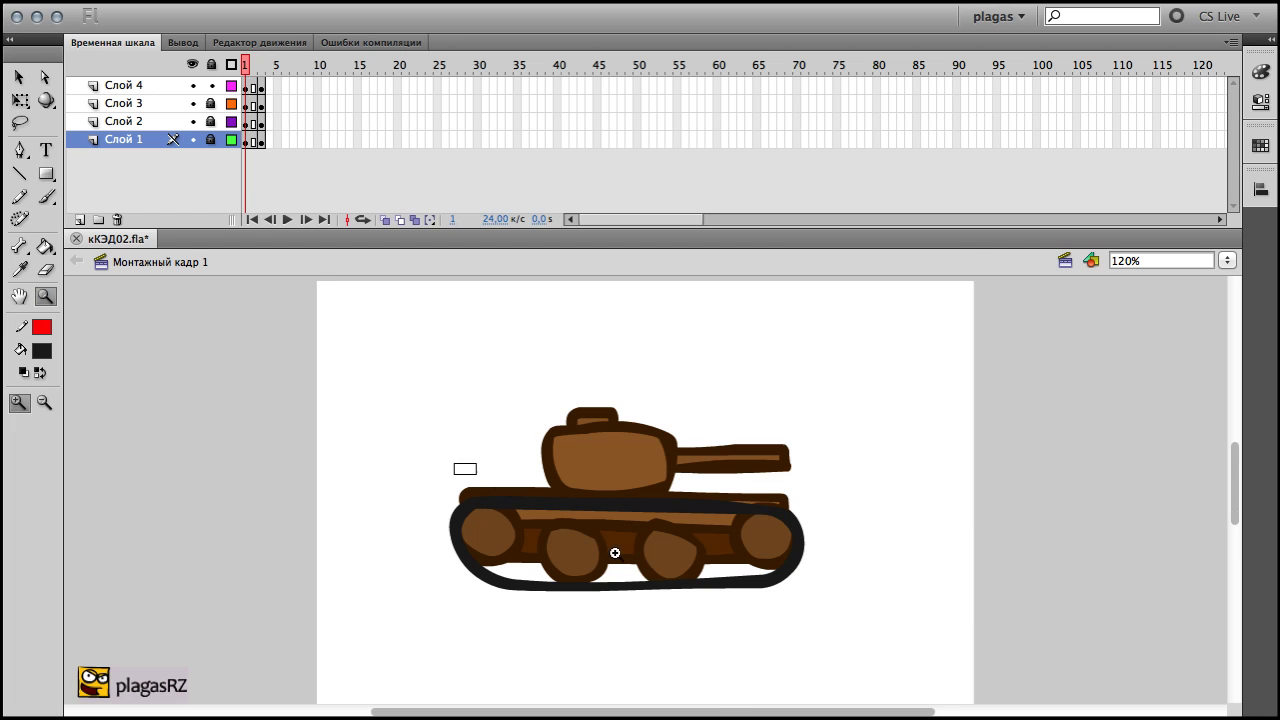
pyautogui.moveTo(460, 466); pyautogui.dragTo(798, 622)
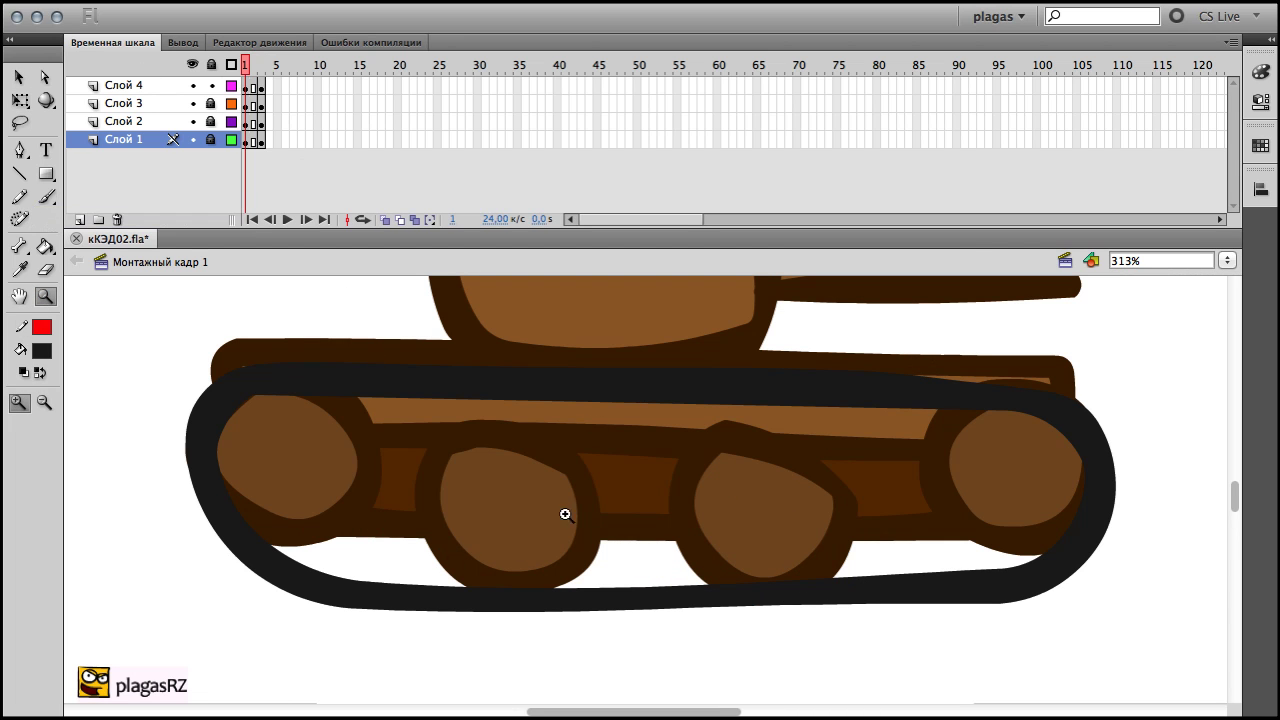
pyautogui.click(45, 269)
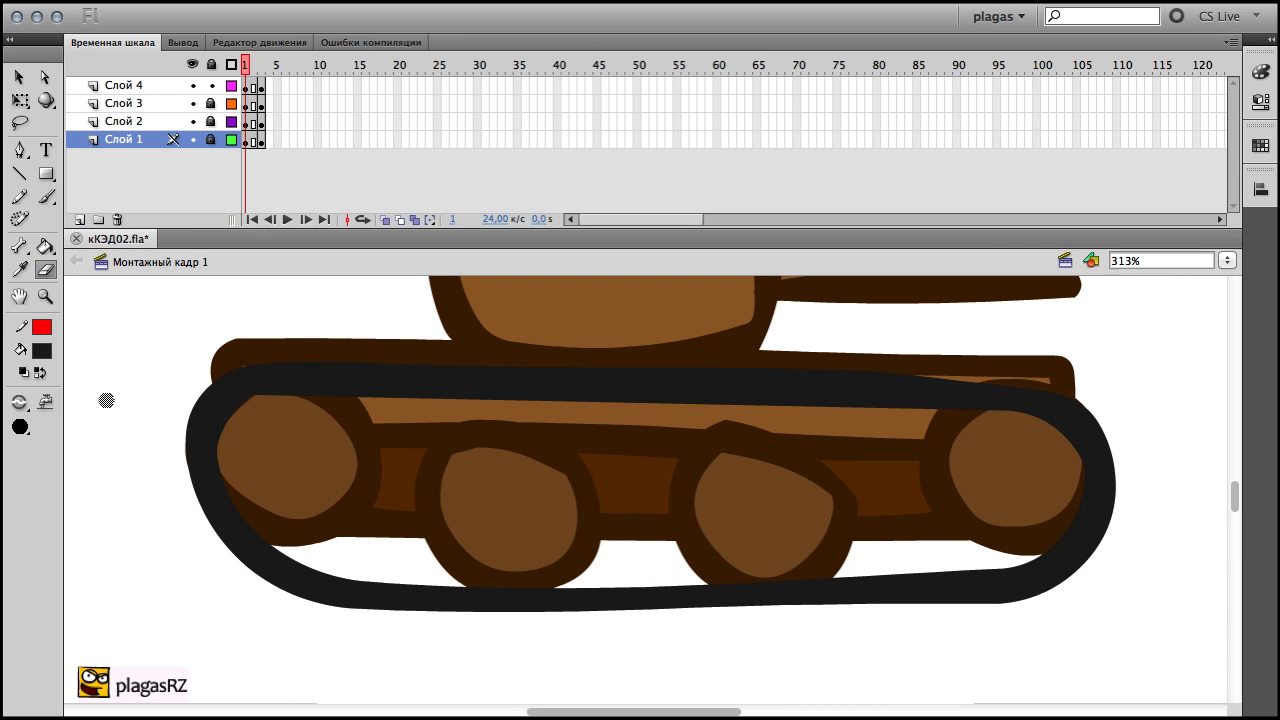
pyautogui.click(20, 432)
pyautogui.click(60, 590)
pyautogui.click(1228, 261)
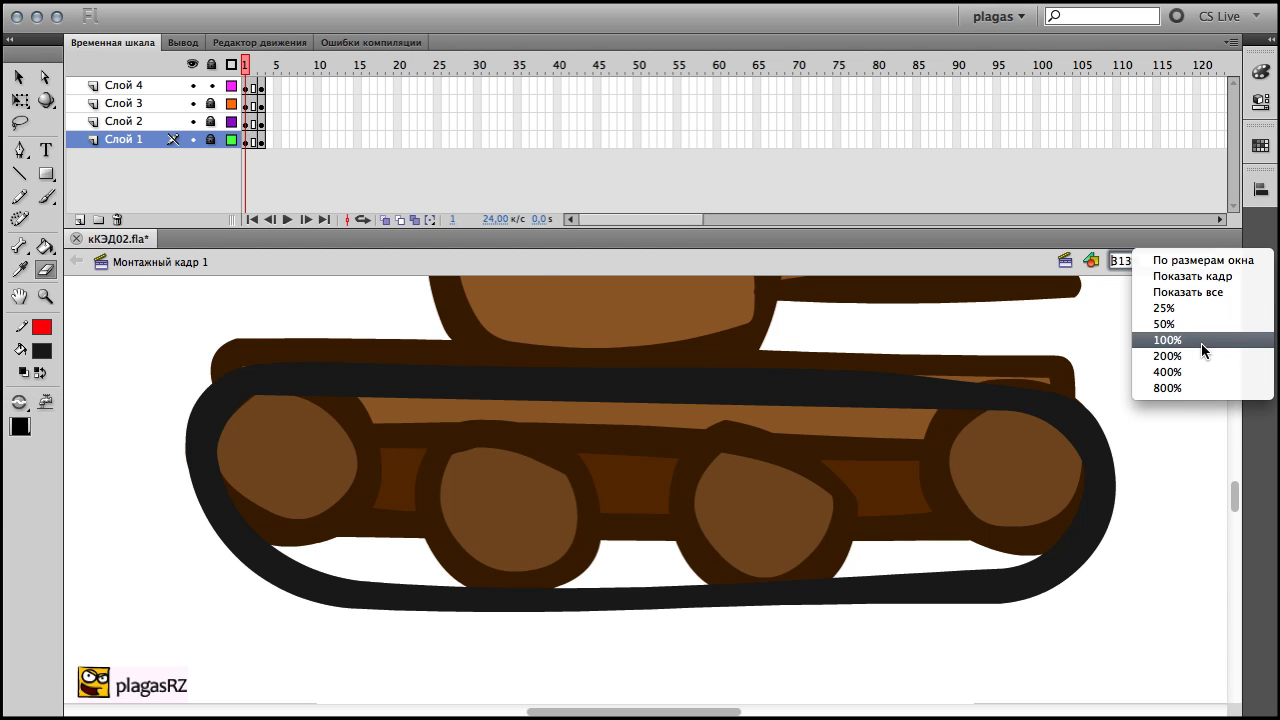
pyautogui.click(1165, 356)
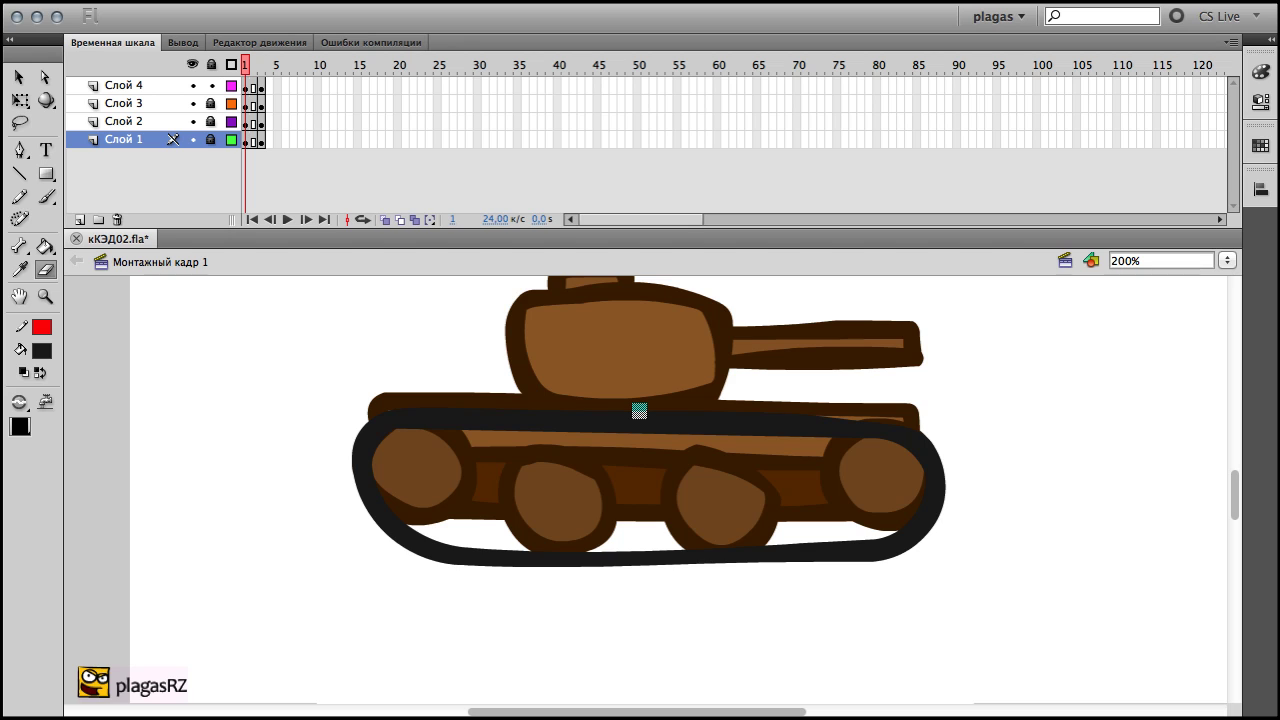
pyautogui.click(639, 414)
pyautogui.click(559, 415)
pyautogui.click(475, 410)
pyautogui.click(408, 409)
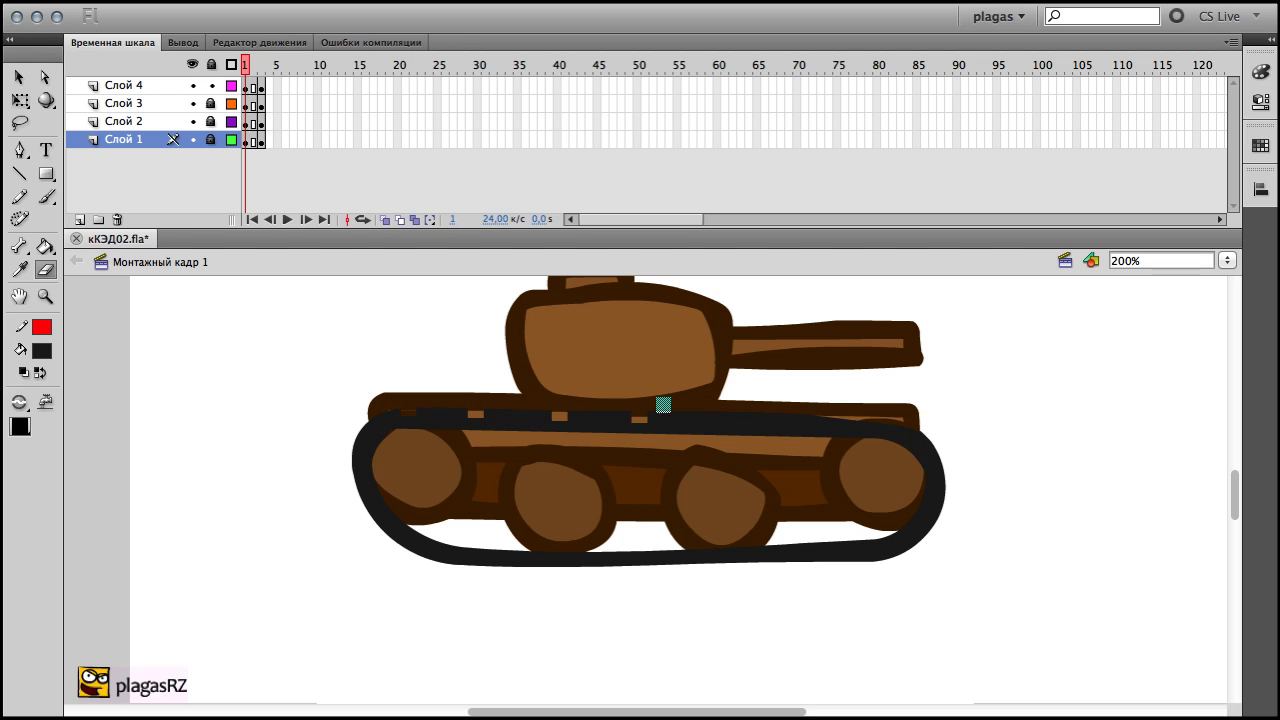
pyautogui.click(721, 412)
pyautogui.click(793, 417)
pyautogui.click(857, 422)
# Erase matching square notches along the track's lower edge and around its rounded ends on frame 1.
pyautogui.click(460, 567)
pyautogui.click(526, 569)
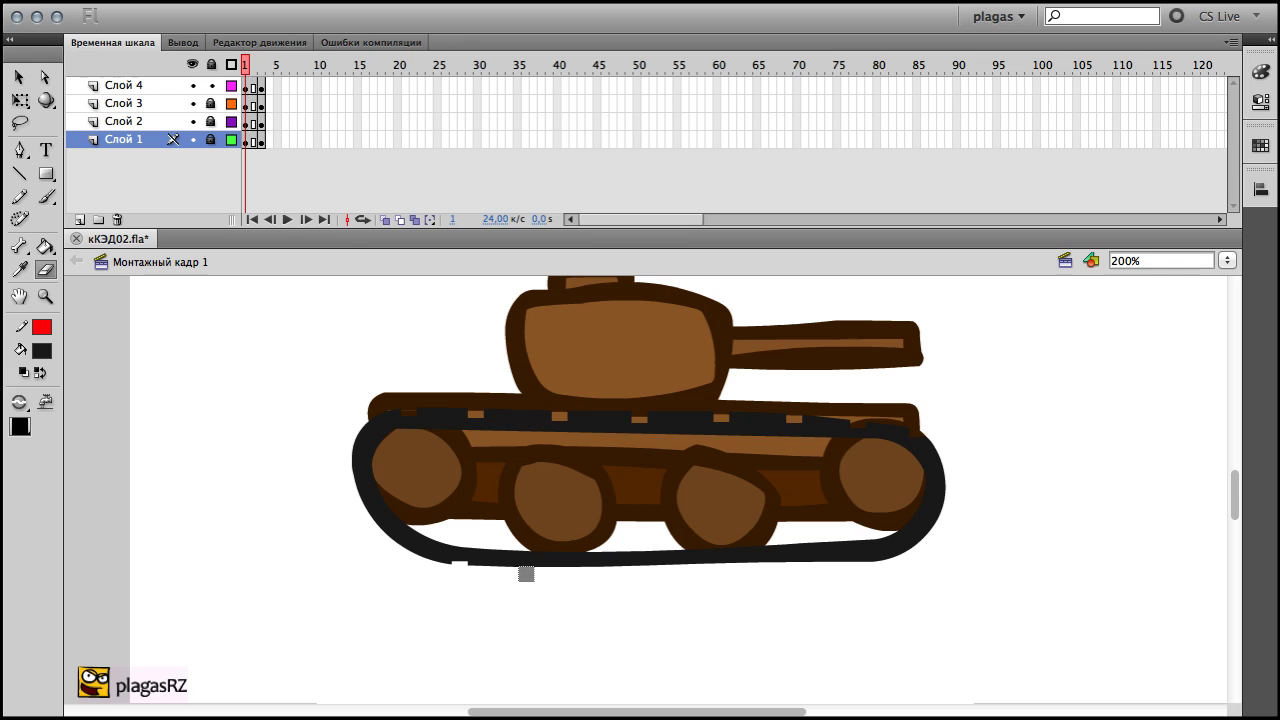
pyautogui.click(605, 567)
pyautogui.click(670, 566)
pyautogui.click(748, 565)
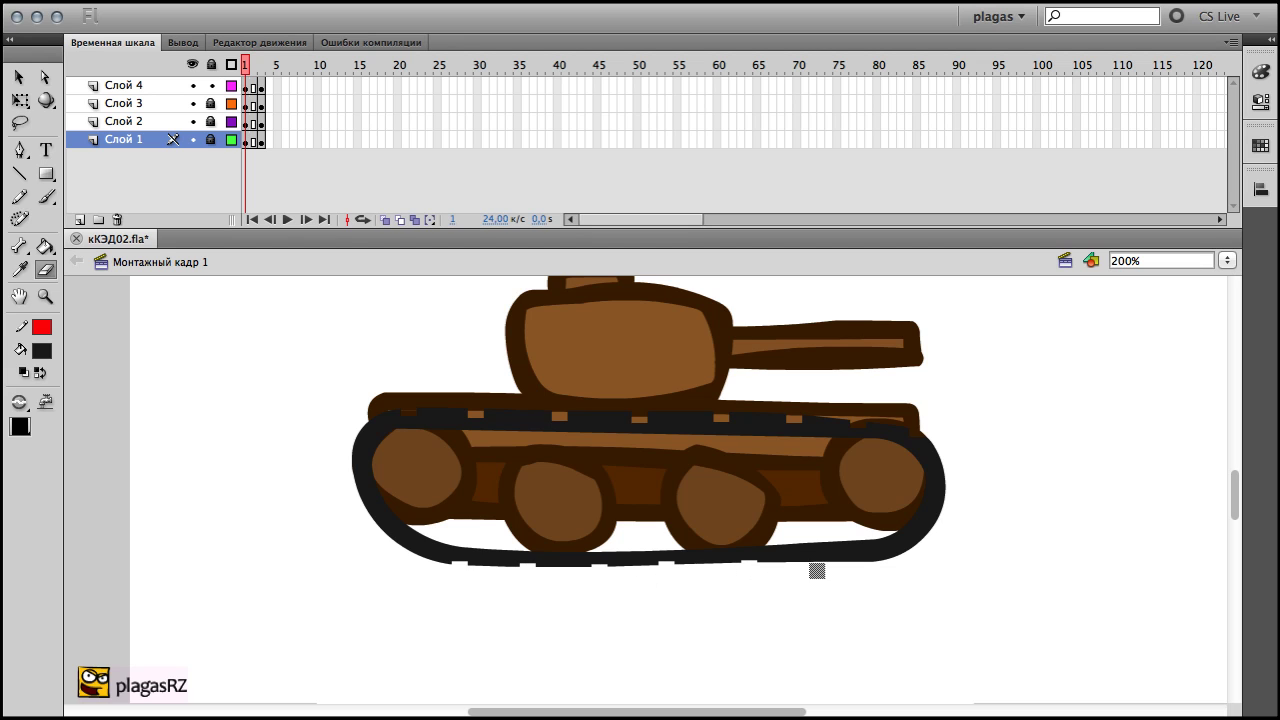
pyautogui.click(830, 561)
pyautogui.click(903, 557)
pyautogui.click(917, 555)
pyautogui.click(955, 500)
pyautogui.click(949, 463)
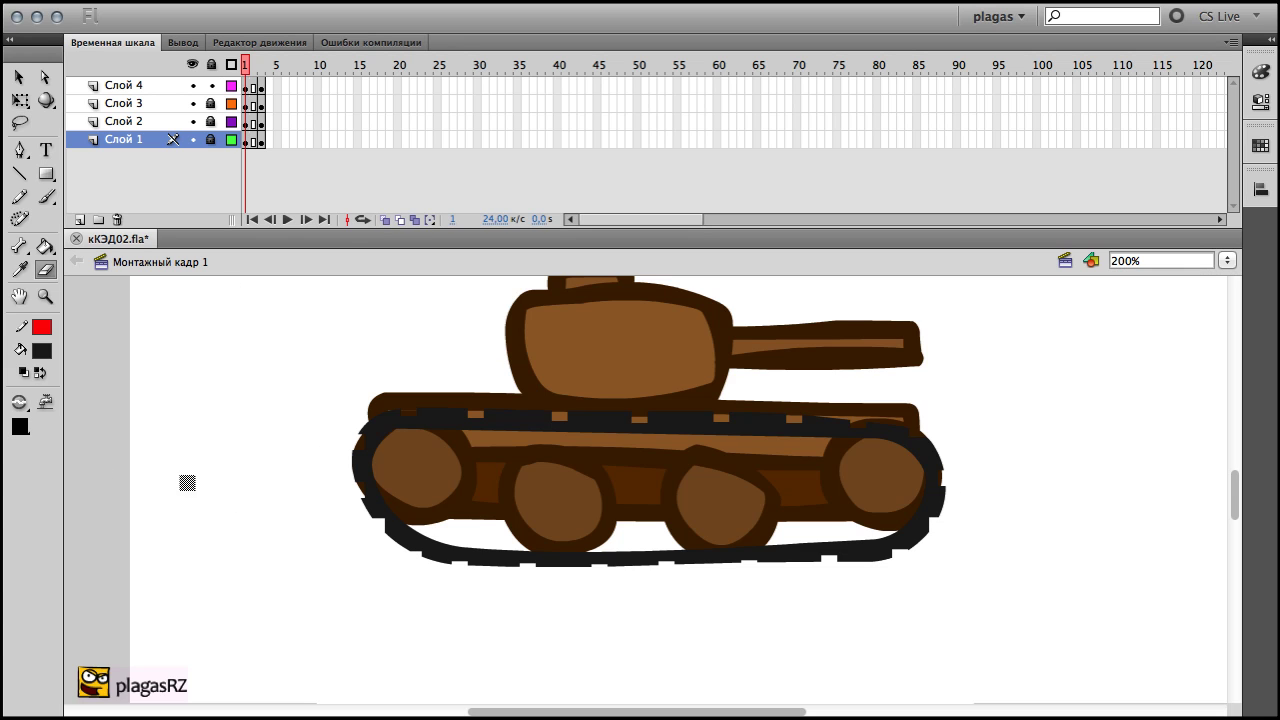
# On frame 3, with onion skinning and Слой 4 as outlines, erase upper-edge track notches shifted from those on frame 1.
pyautogui.click(253, 68)
pyautogui.click(261, 68)
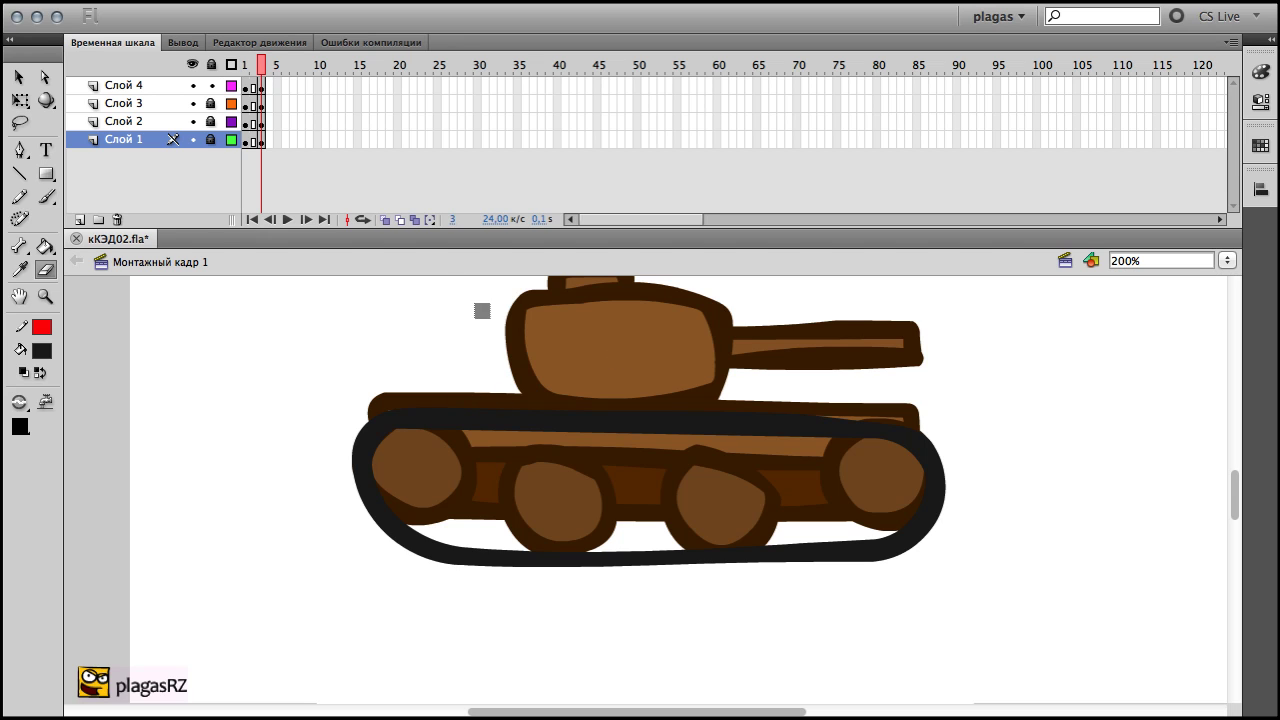
pyautogui.click(386, 224)
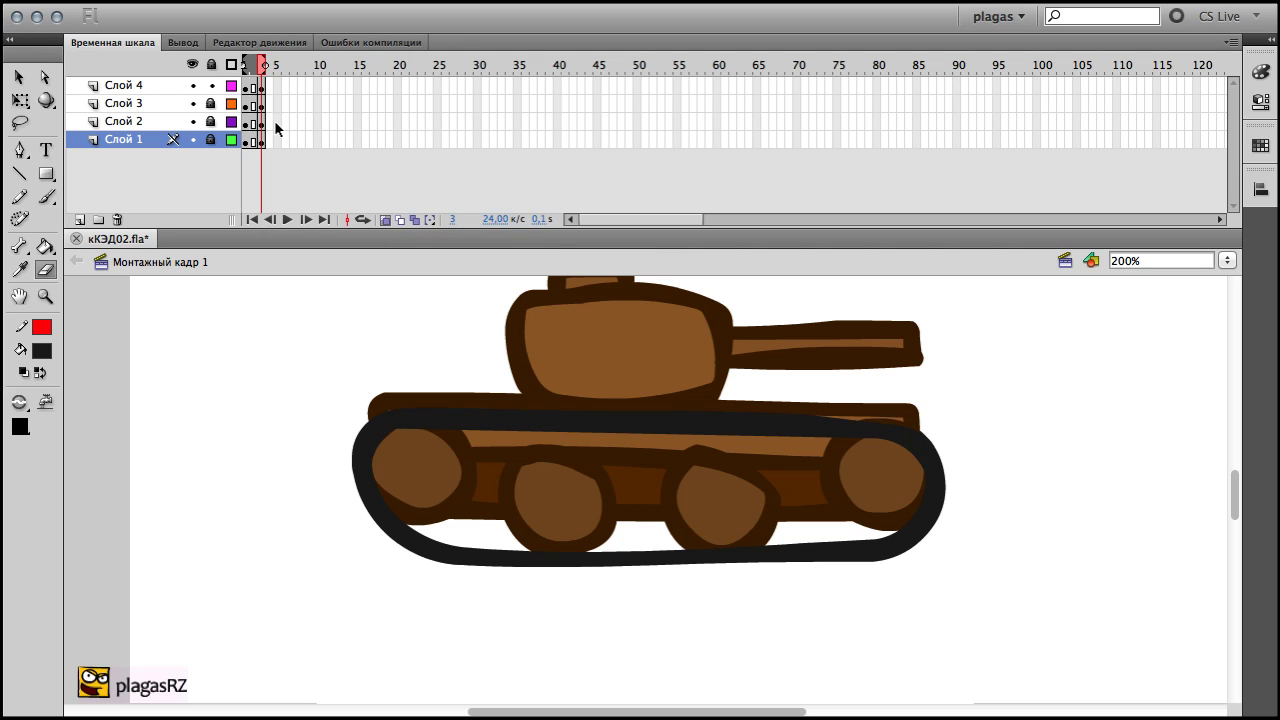
pyautogui.click(232, 87)
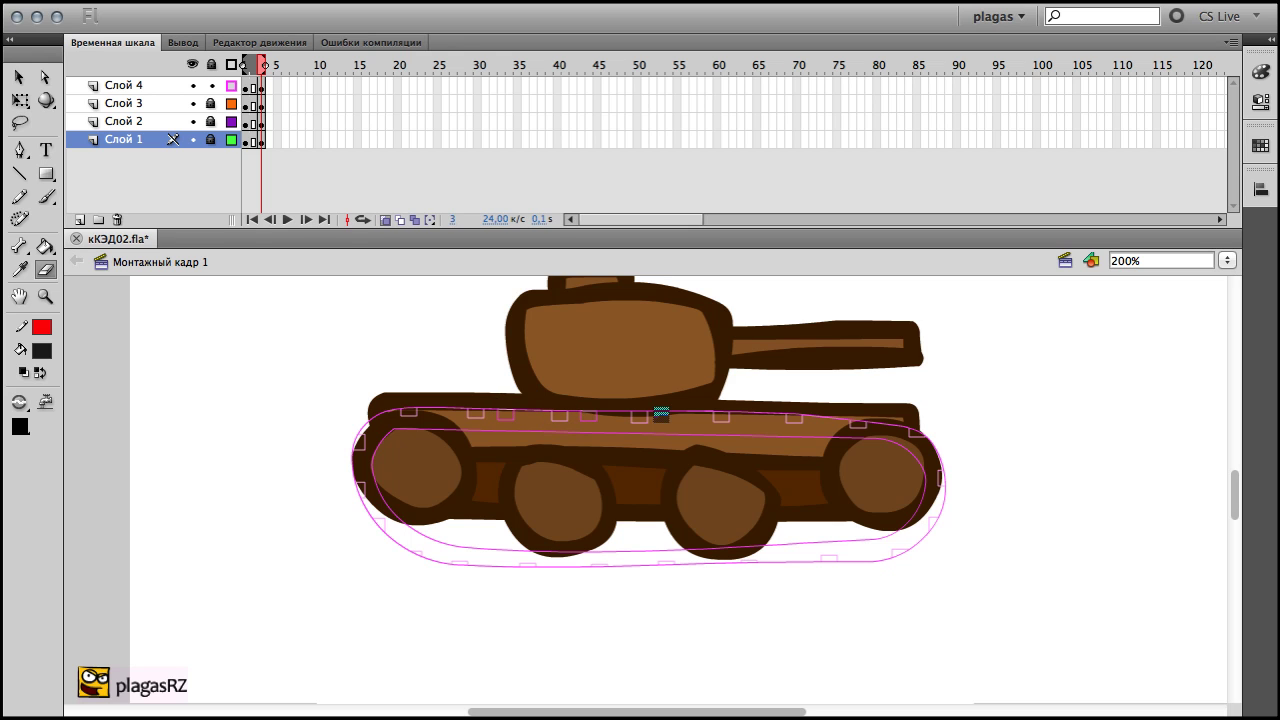
pyautogui.click(669, 413)
pyautogui.click(748, 416)
pyautogui.click(821, 418)
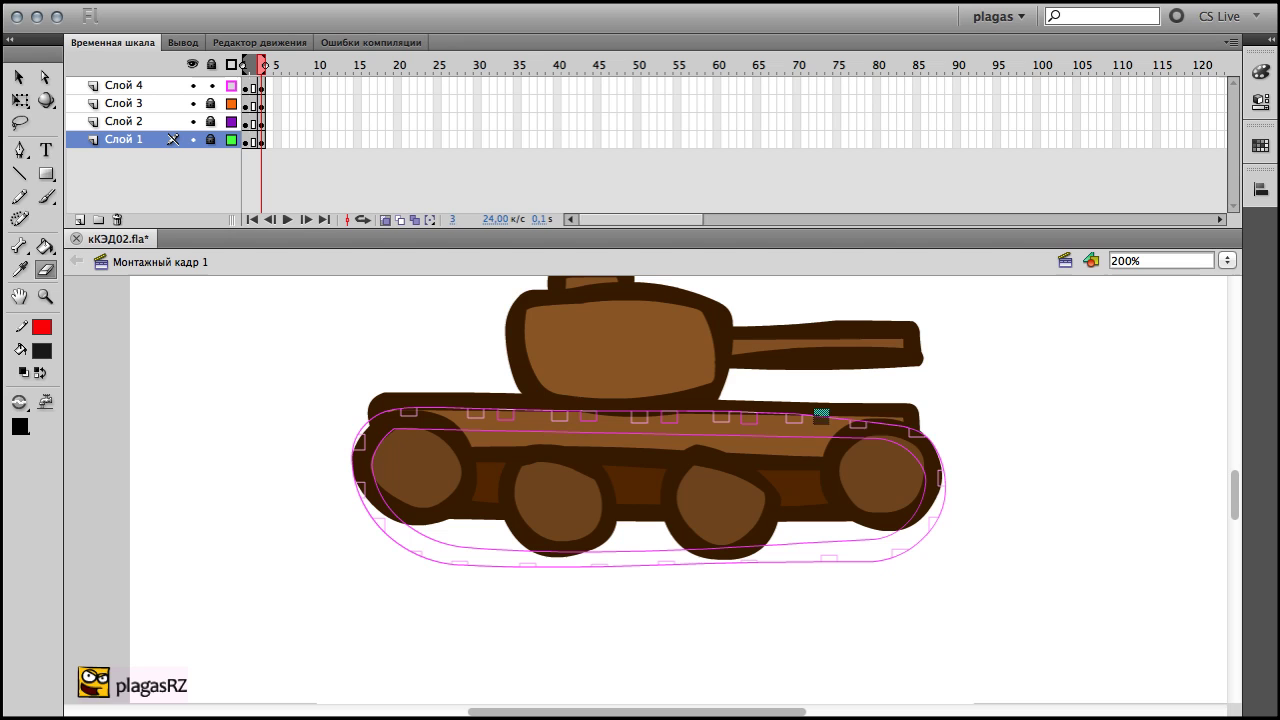
pyautogui.click(883, 422)
# Erase shifted notches along the track's lower edge and up its left end on frame 3.
pyautogui.click(873, 553)
pyautogui.click(799, 560)
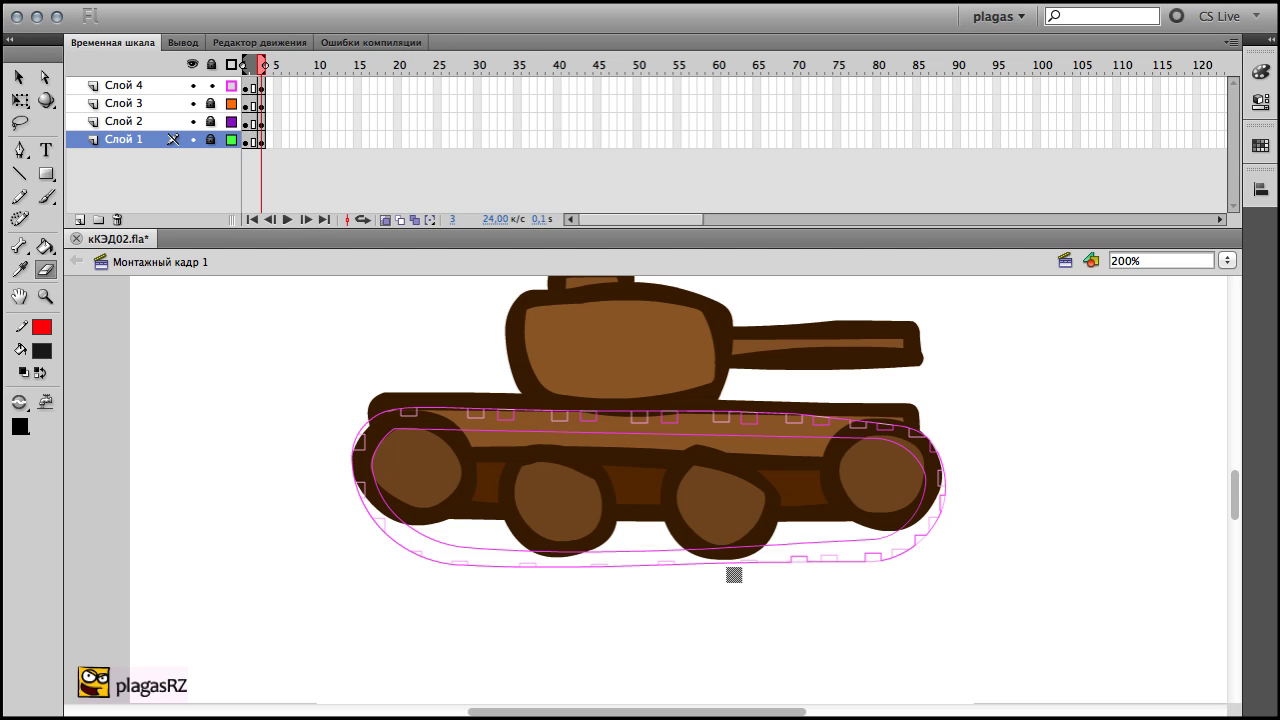
pyautogui.click(578, 565)
pyautogui.click(503, 564)
pyautogui.click(436, 562)
pyautogui.click(398, 546)
pyautogui.click(366, 514)
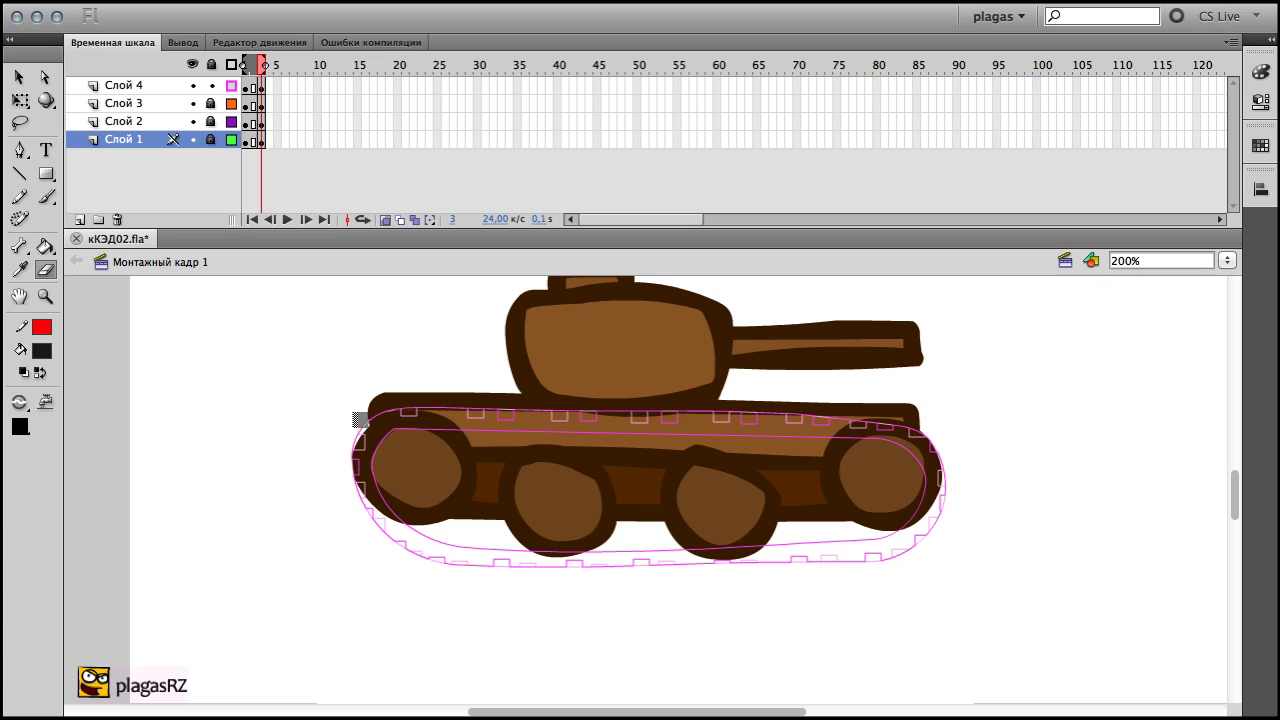
# Extend all four layers to frame 4 and turn off onion skinning.
pyautogui.moveTo(269, 140); pyautogui.dragTo(270, 90)
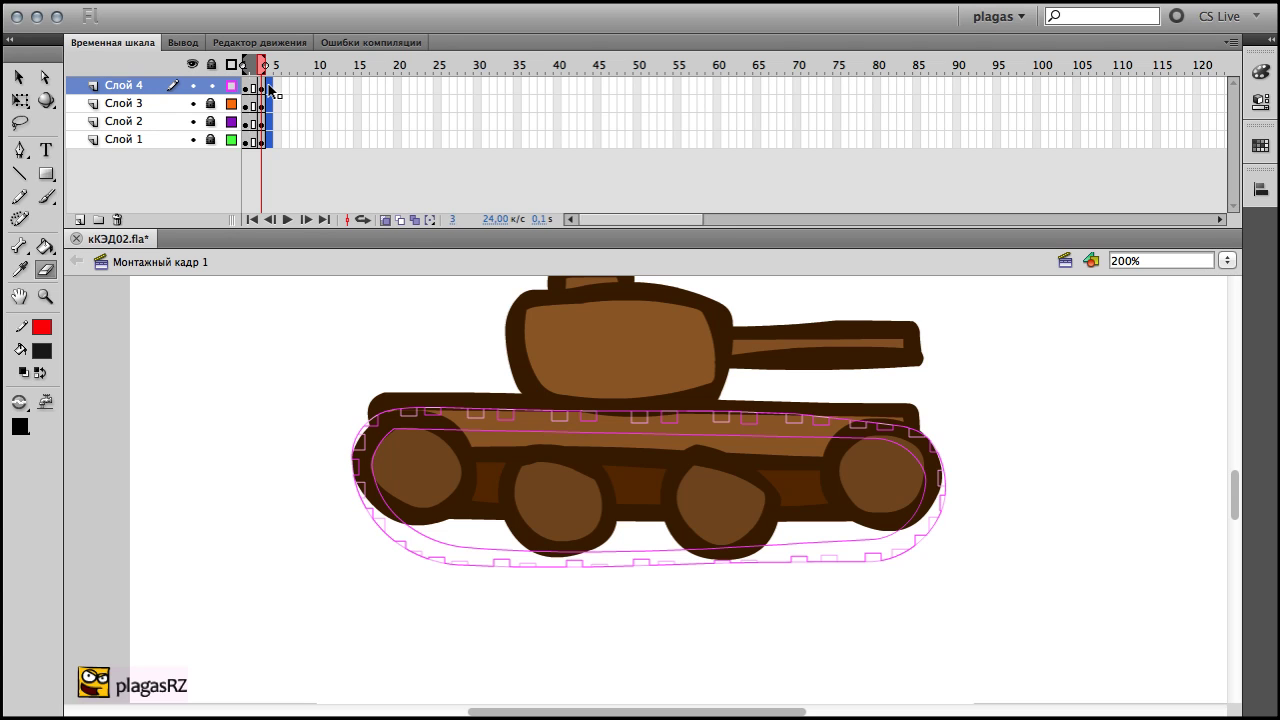
pyautogui.press('F6')
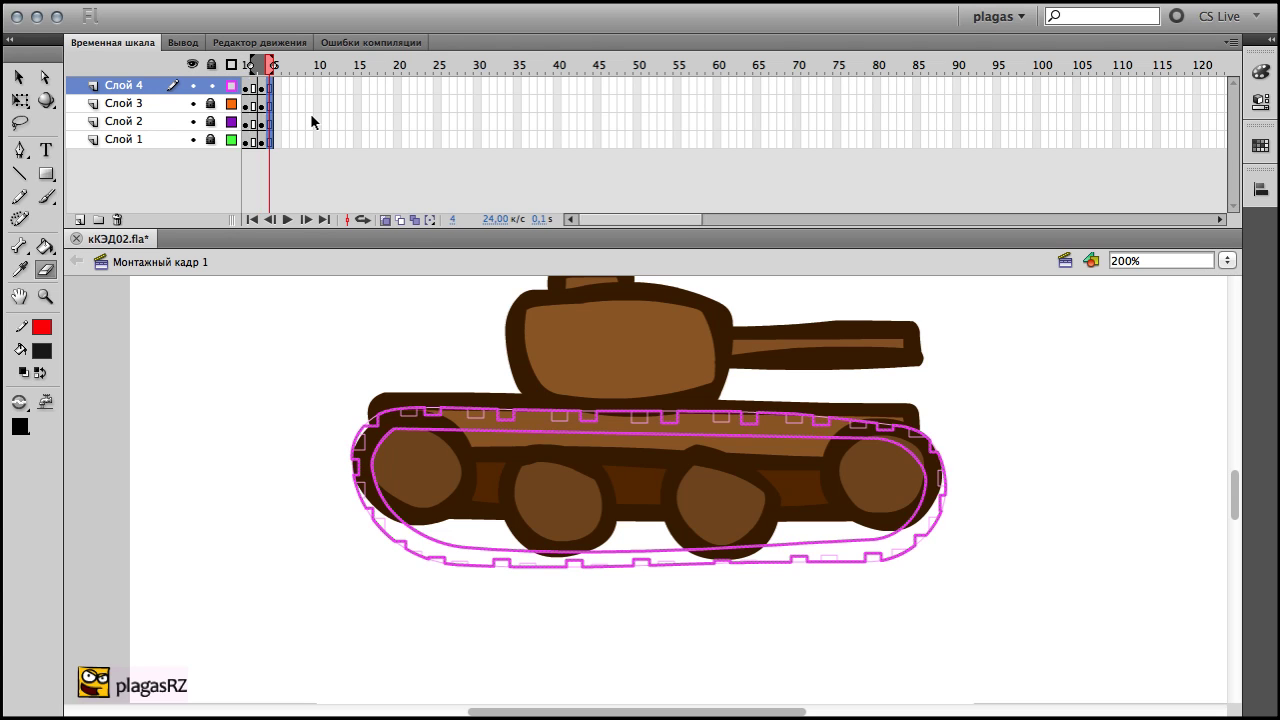
pyautogui.click(385, 219)
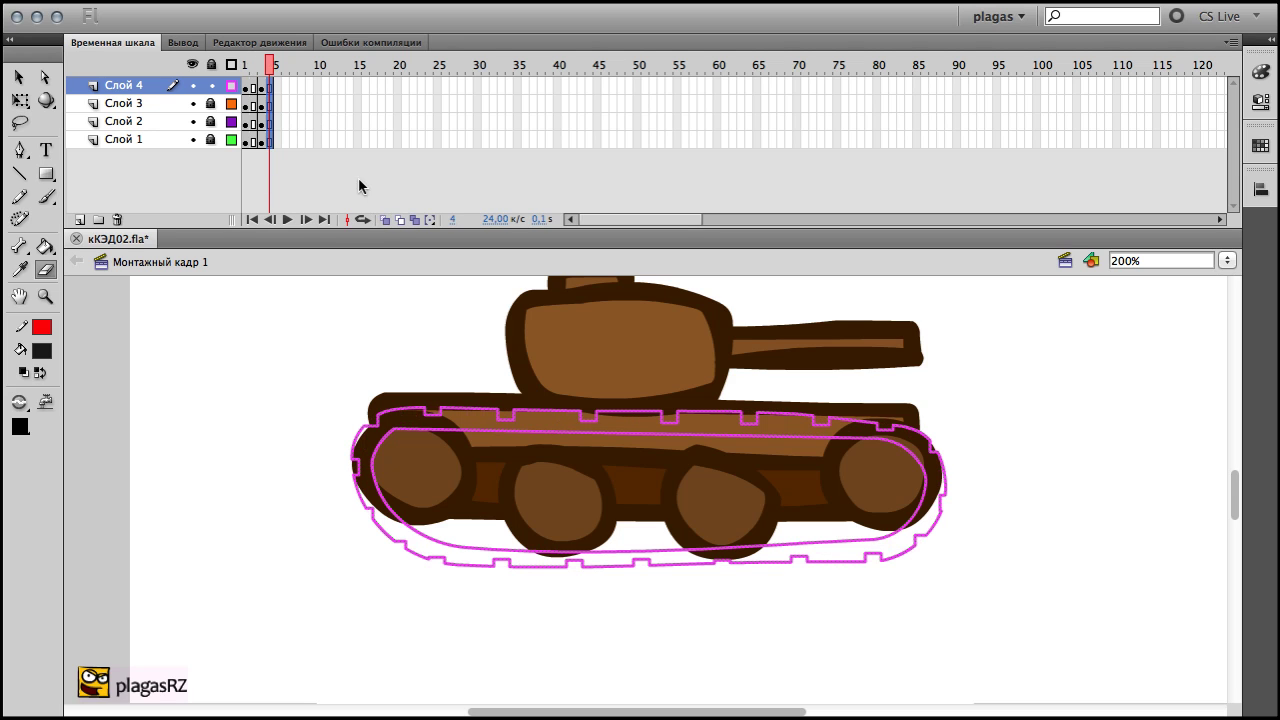
# Return Слой 4 to solid-colour display, test the movie, and close the preview.
pyautogui.click(231, 86)
pyautogui.press('v')
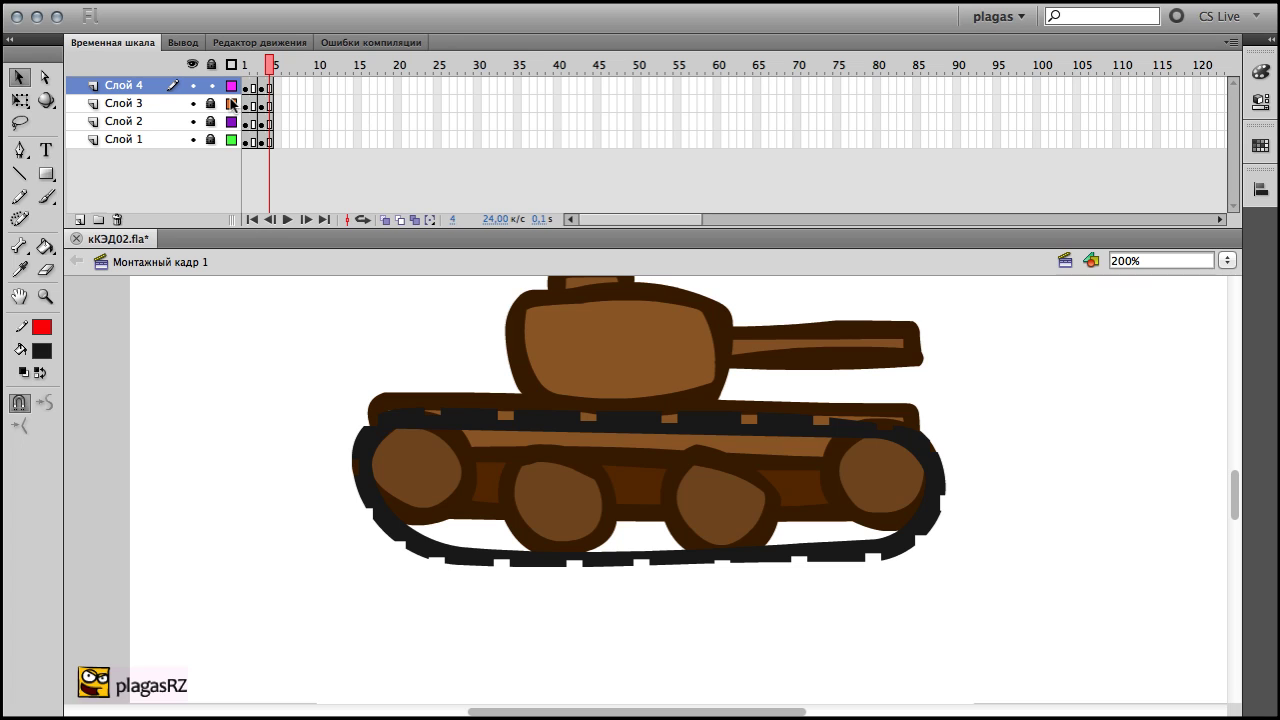
pyautogui.hotkey('ctrl', 'Return')
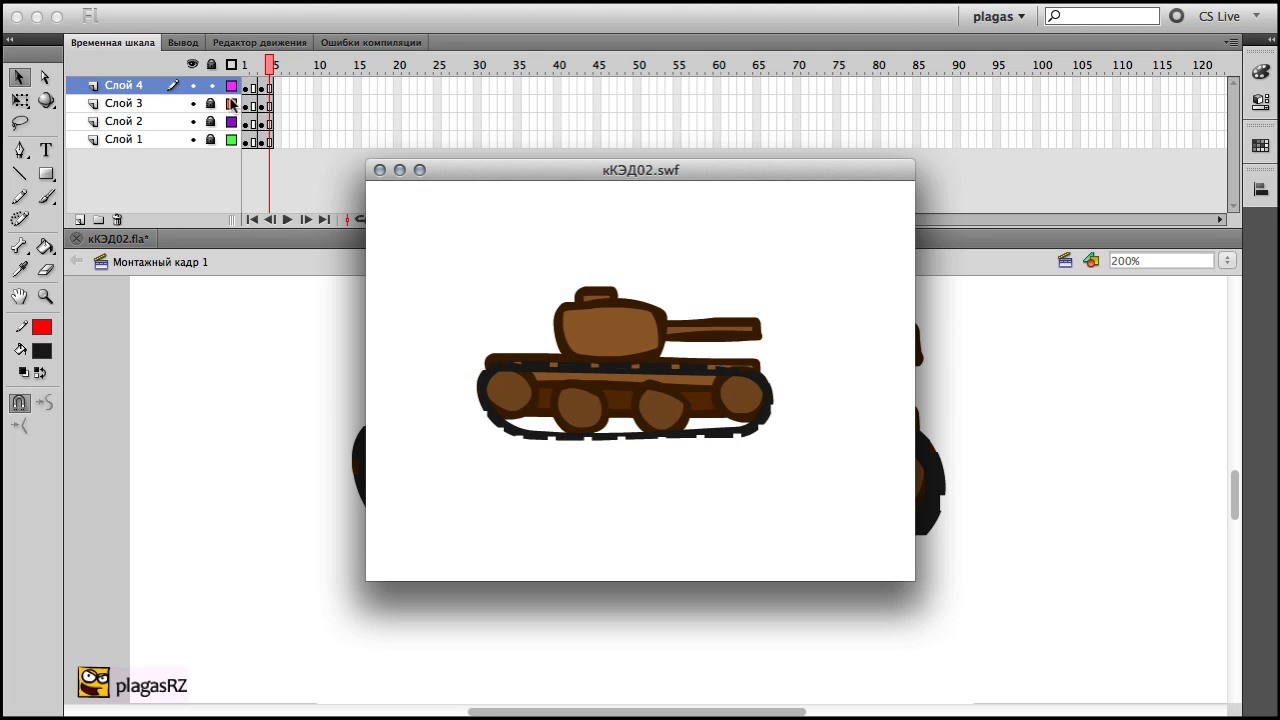
pyautogui.click(379, 170)
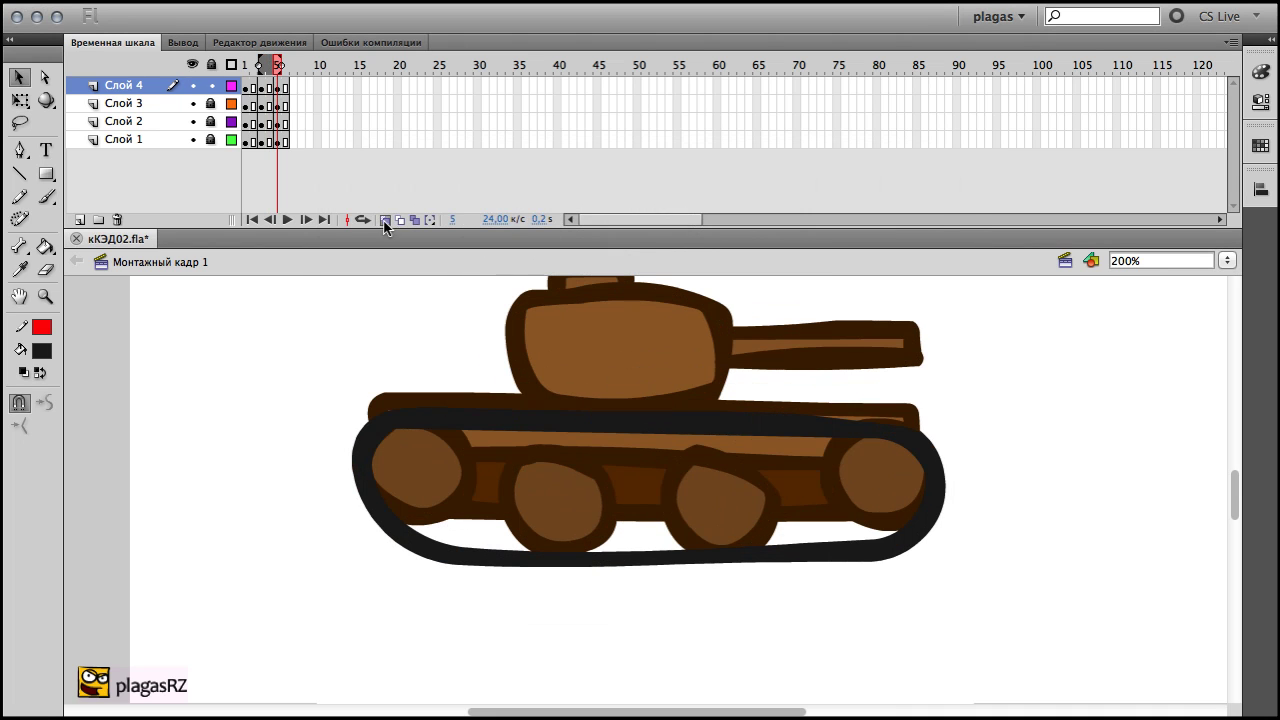
# With Слой 4 as outlines, erase further shifted notches around the track on frame 5, and test the movie without onion skinning.
pyautogui.click(231, 86)
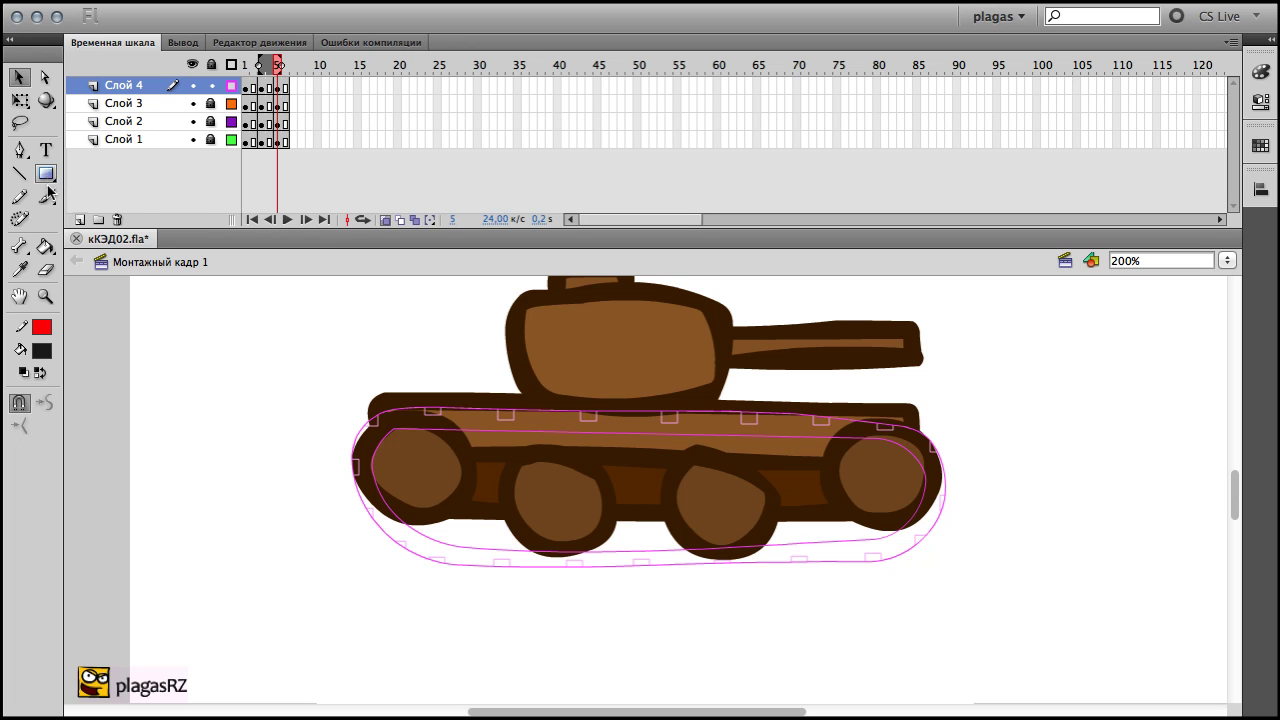
pyautogui.click(45, 269)
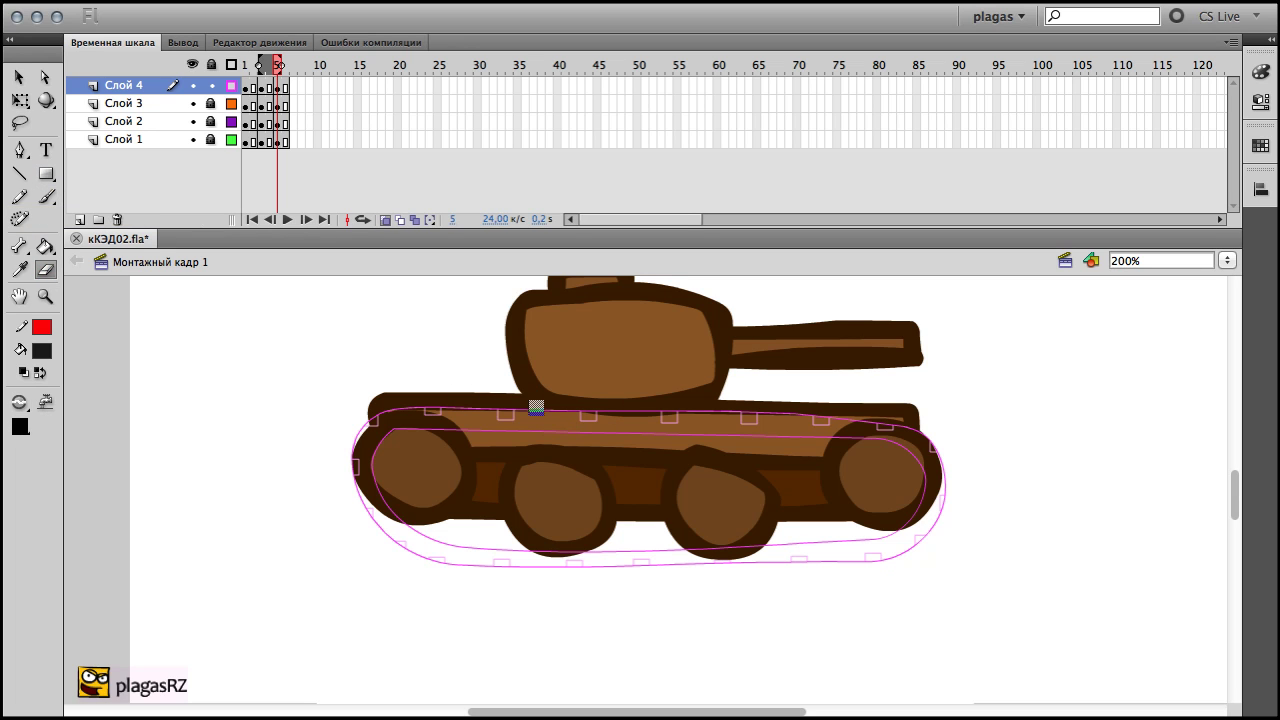
pyautogui.moveTo(531, 414); pyautogui.dragTo(909, 424)
pyautogui.moveTo(943, 522)
pyautogui.mouseDown()
pyautogui.moveTo(905, 556)
pyautogui.moveTo(849, 561)
pyautogui.moveTo(850, 573)
pyautogui.moveTo(697, 575)
pyautogui.moveTo(414, 560)
pyautogui.moveTo(338, 525)
pyautogui.moveTo(342, 452)
pyautogui.moveTo(385, 399)
pyautogui.moveTo(457, 394)
pyautogui.mouseUp()
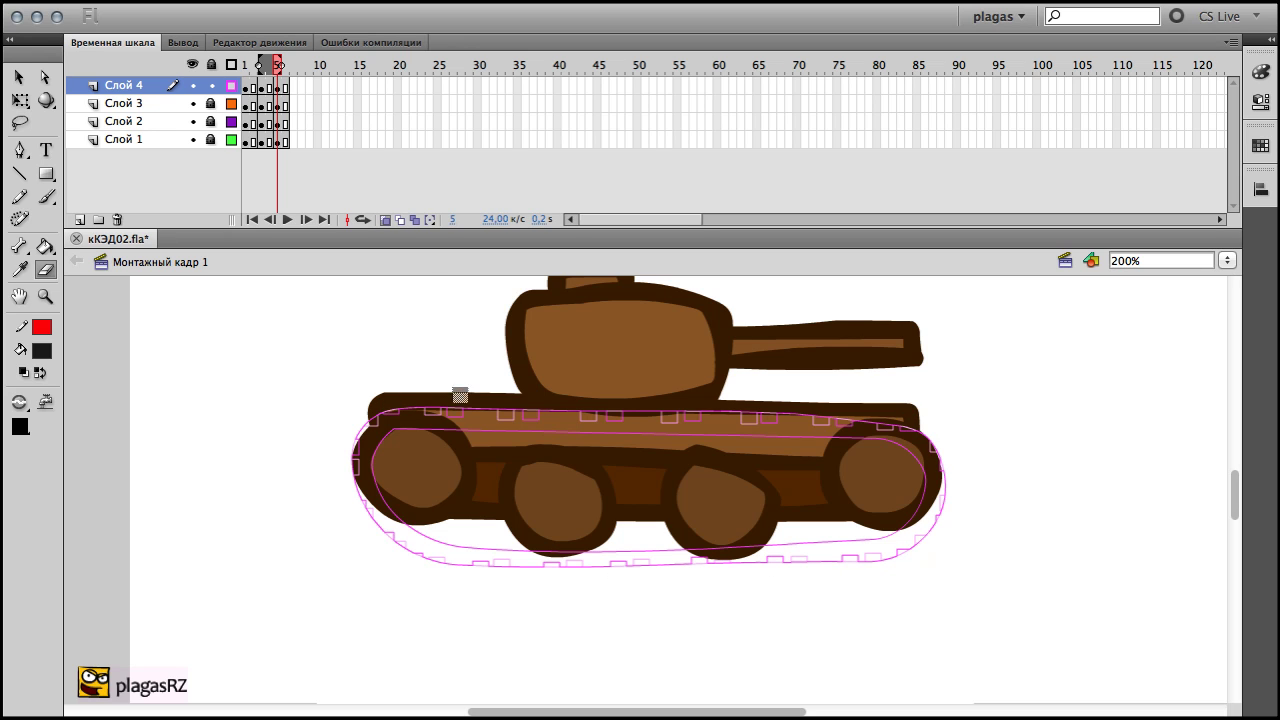
pyautogui.click(385, 221)
pyautogui.press('super+Return')
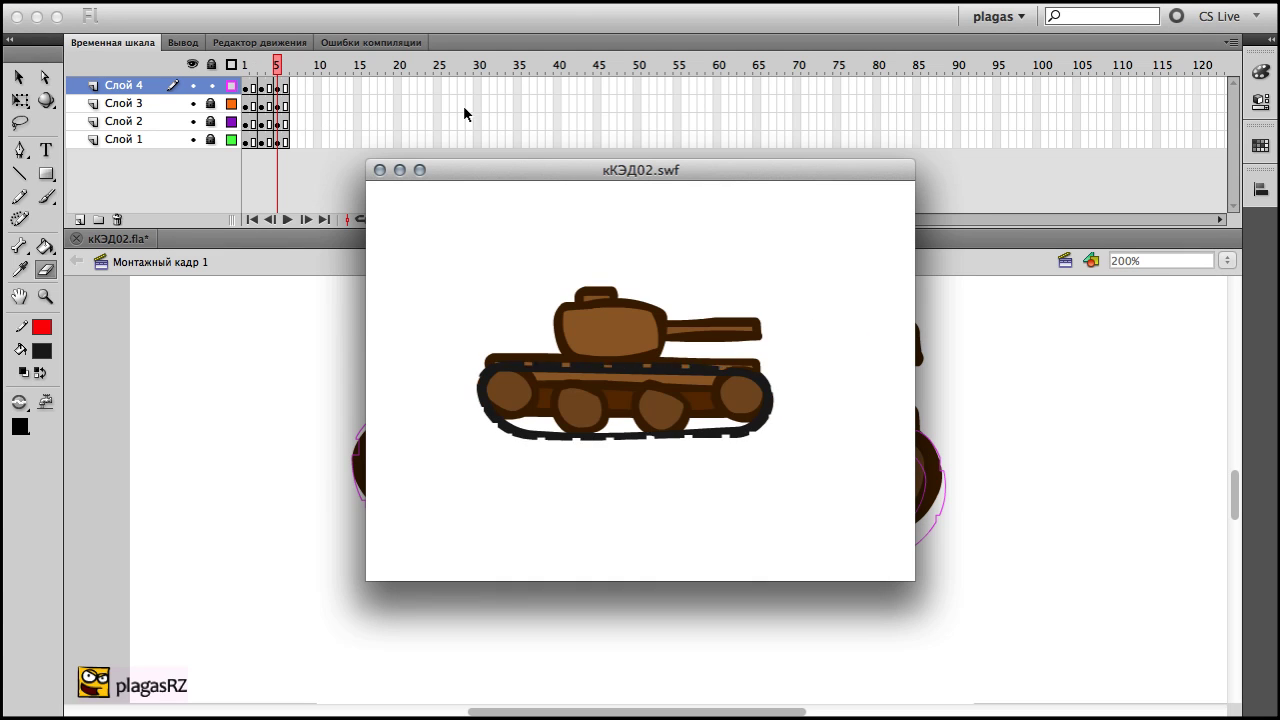
# Close the preview, return Слой 4 to solid-colour display, and lock it while unlocking Слой 3.
pyautogui.click(379, 170)
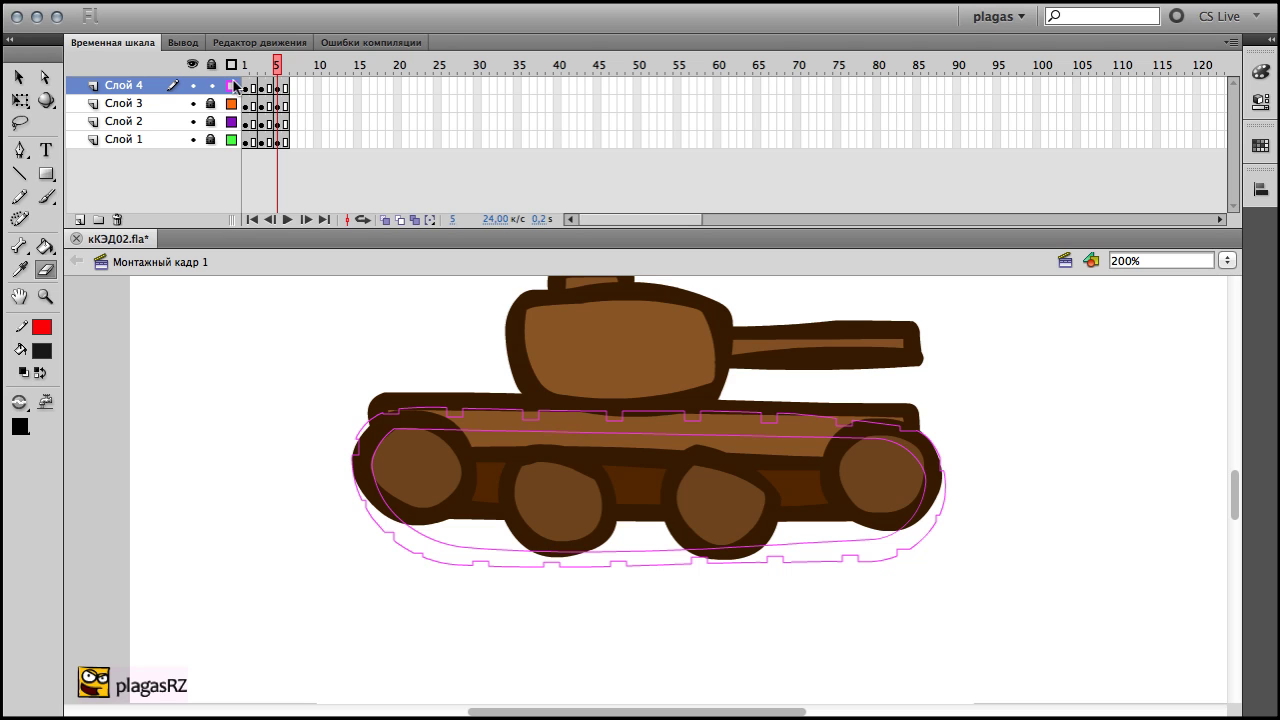
pyautogui.click(232, 86)
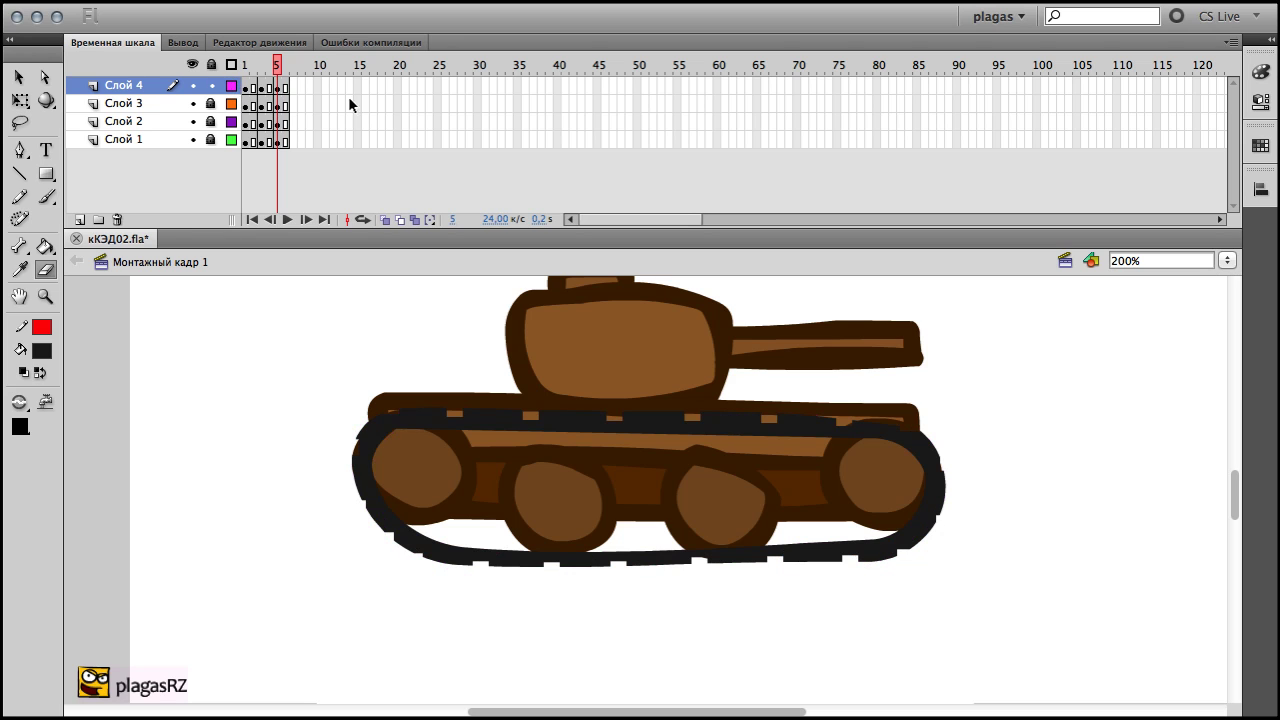
pyautogui.click(232, 104)
pyautogui.click(232, 104)
pyautogui.click(211, 86)
pyautogui.click(211, 104)
# Clear the keyframes after frame 1 on Слой 3 so the first wheel drawing spans all six frames.
pyautogui.click(268, 106)
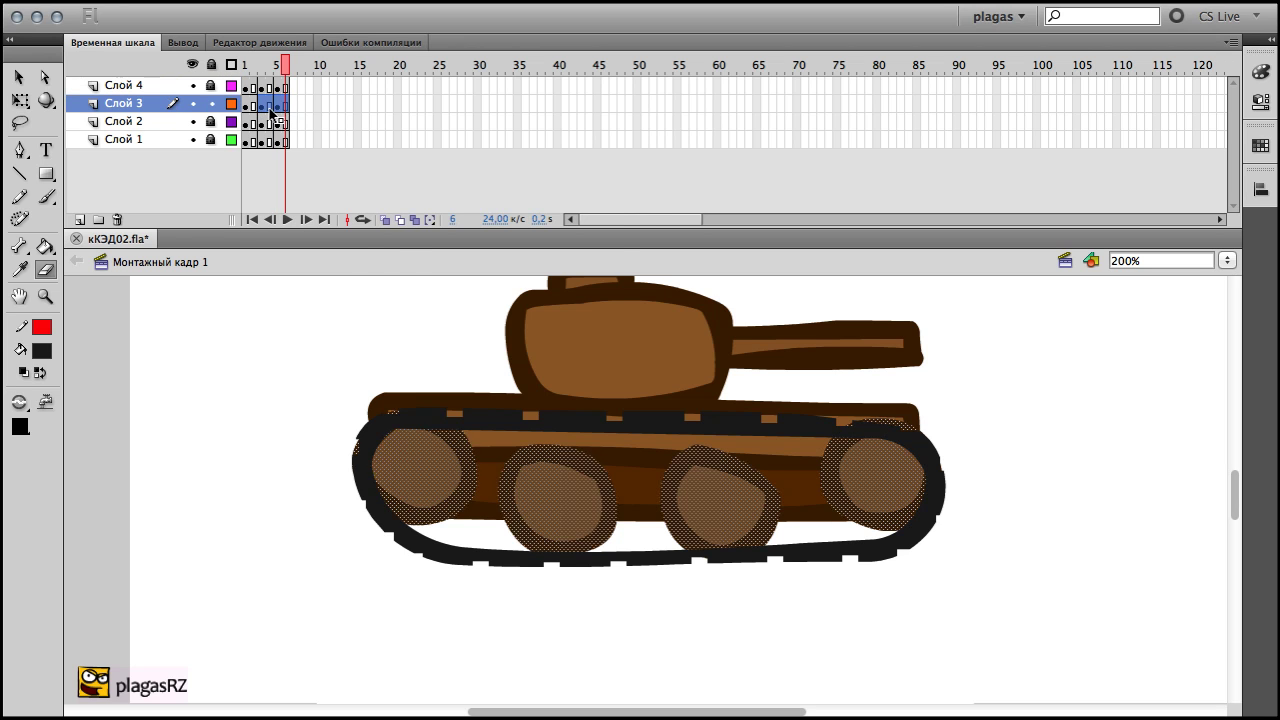
pyautogui.rightClick(269, 107)
pyautogui.click(414, 276)
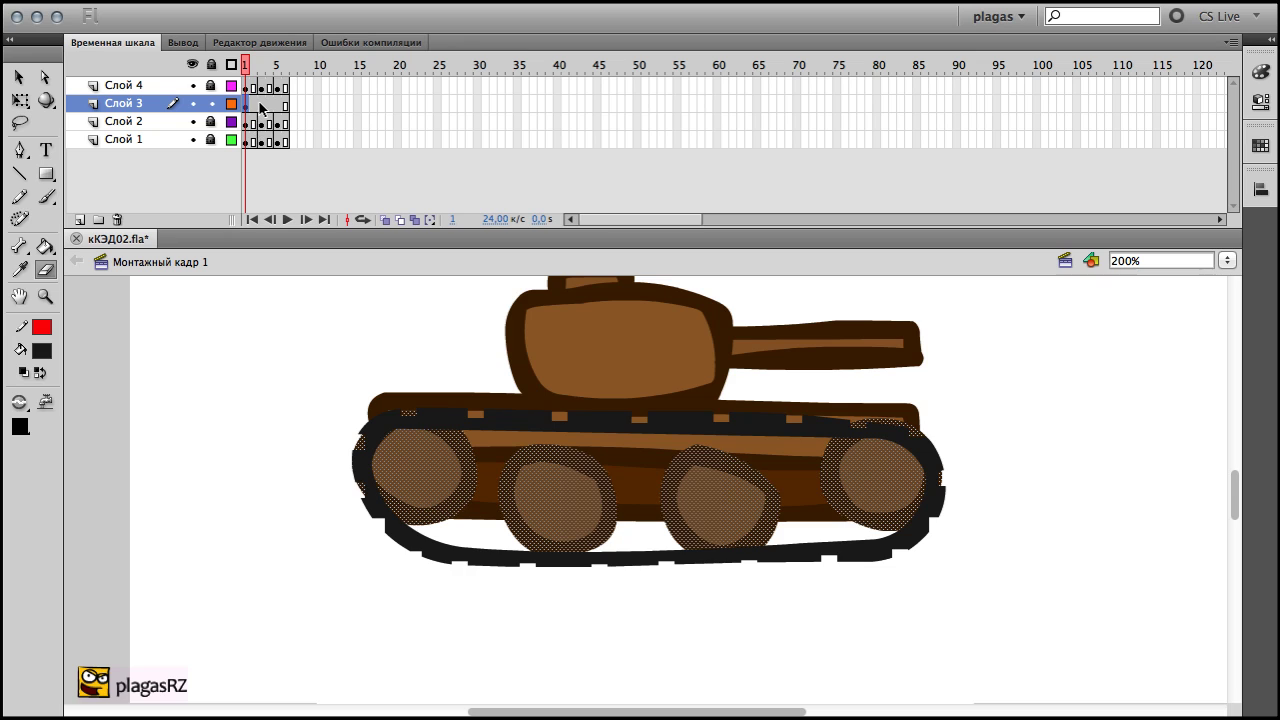
# Insert a keyframe at frame 3 of Слой 3 and rotate the tank's wheels clockwise one by one.
pyautogui.click(261, 106)
pyautogui.press('v')
pyautogui.click(307, 395)
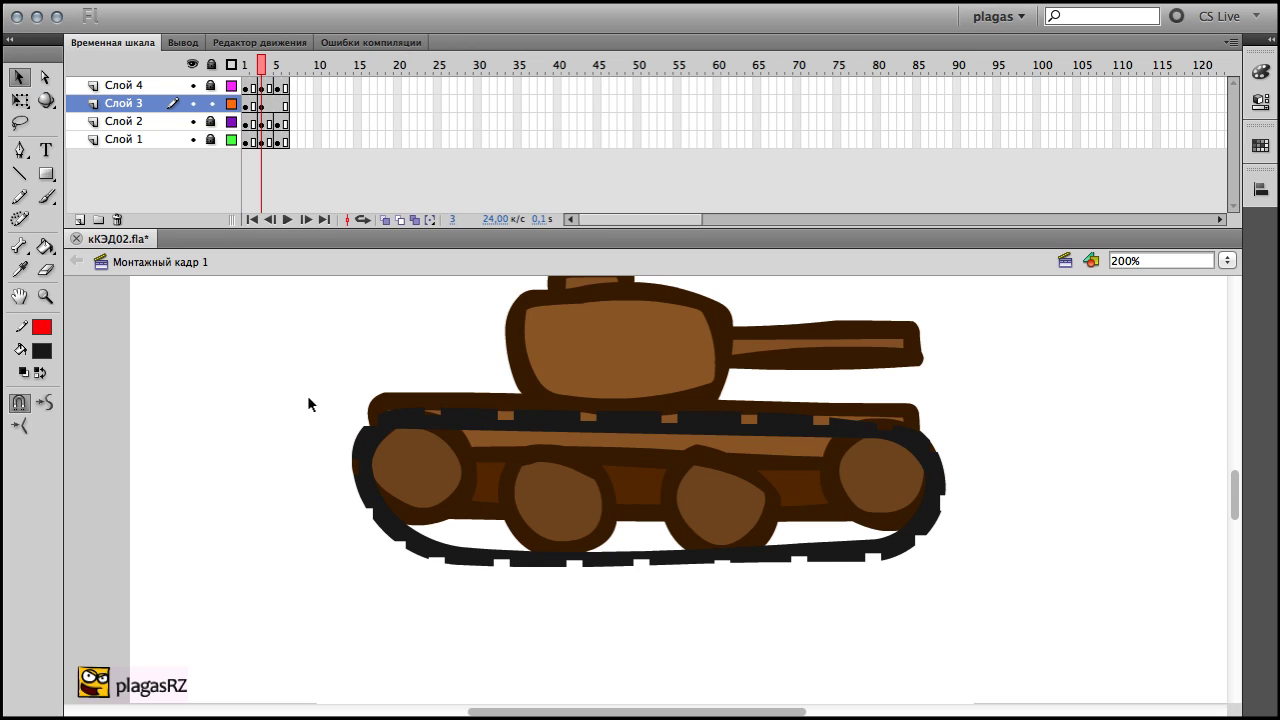
pyautogui.click(460, 452)
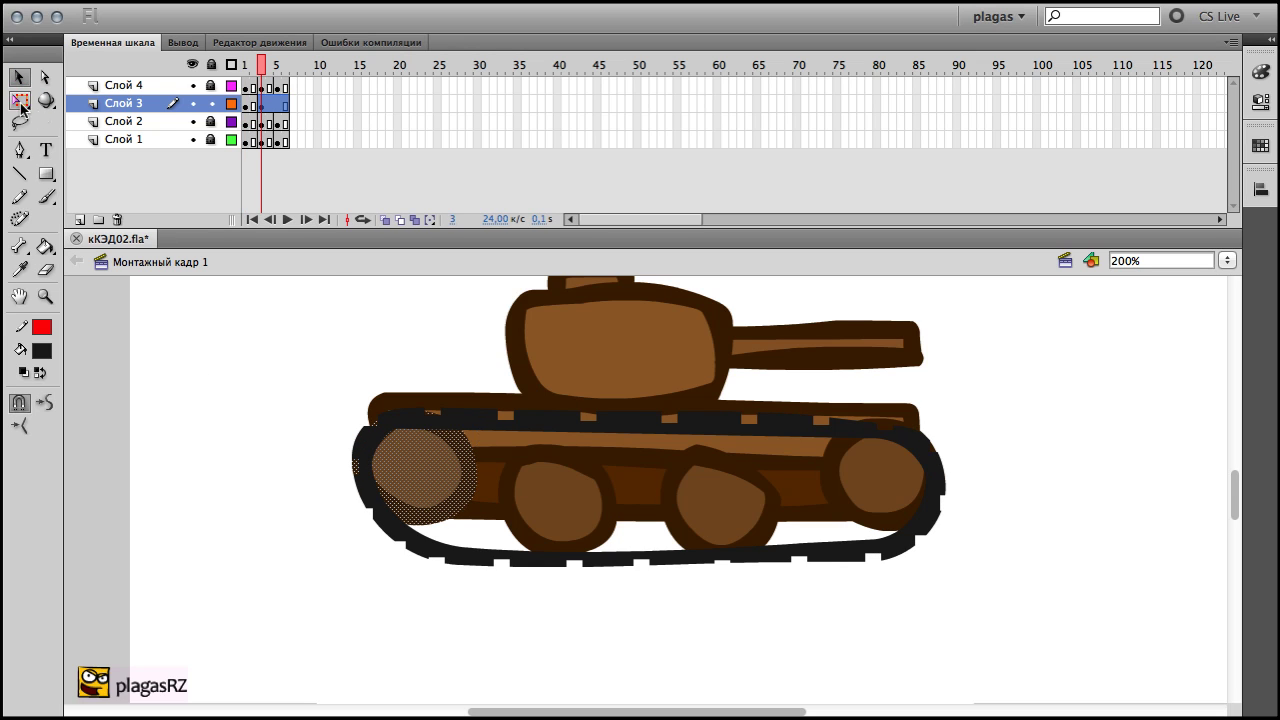
pyautogui.click(20, 100)
pyautogui.moveTo(483, 398); pyautogui.dragTo(509, 480)
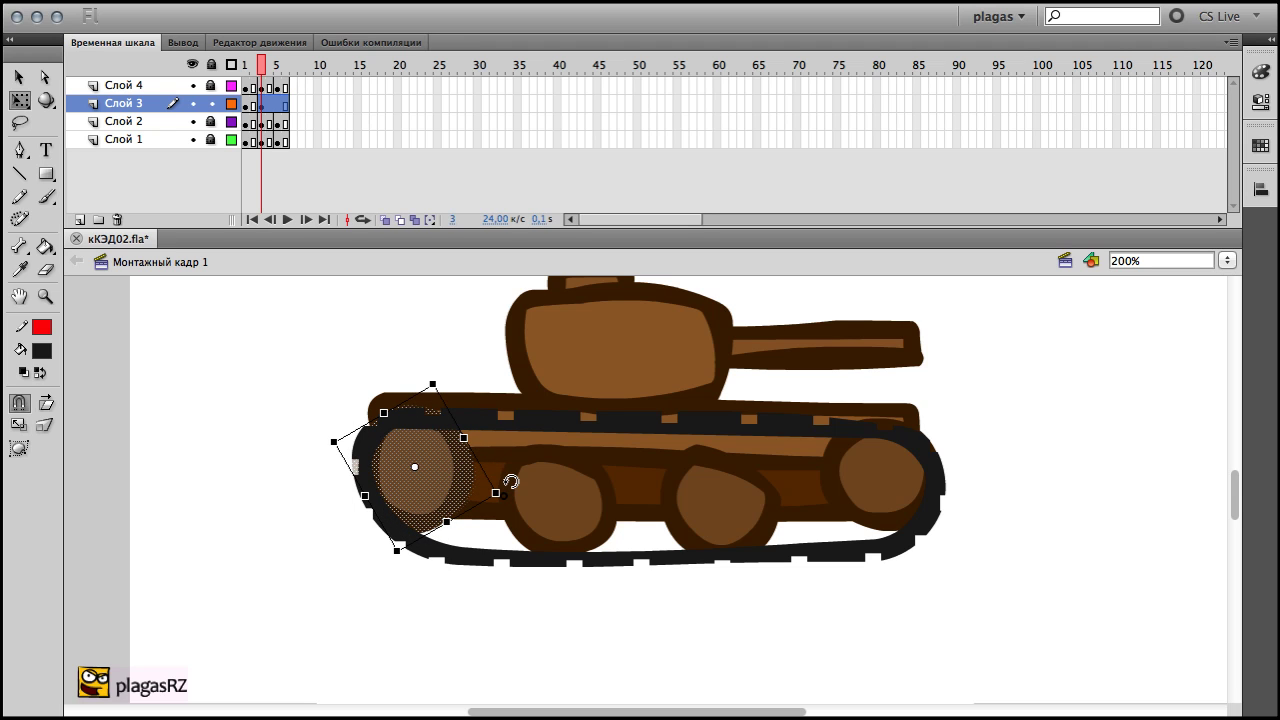
pyautogui.click(591, 486)
pyautogui.moveTo(519, 545)
pyautogui.mouseDown()
pyautogui.moveTo(679, 545)
pyautogui.moveTo(843, 519)
pyautogui.mouseUp()
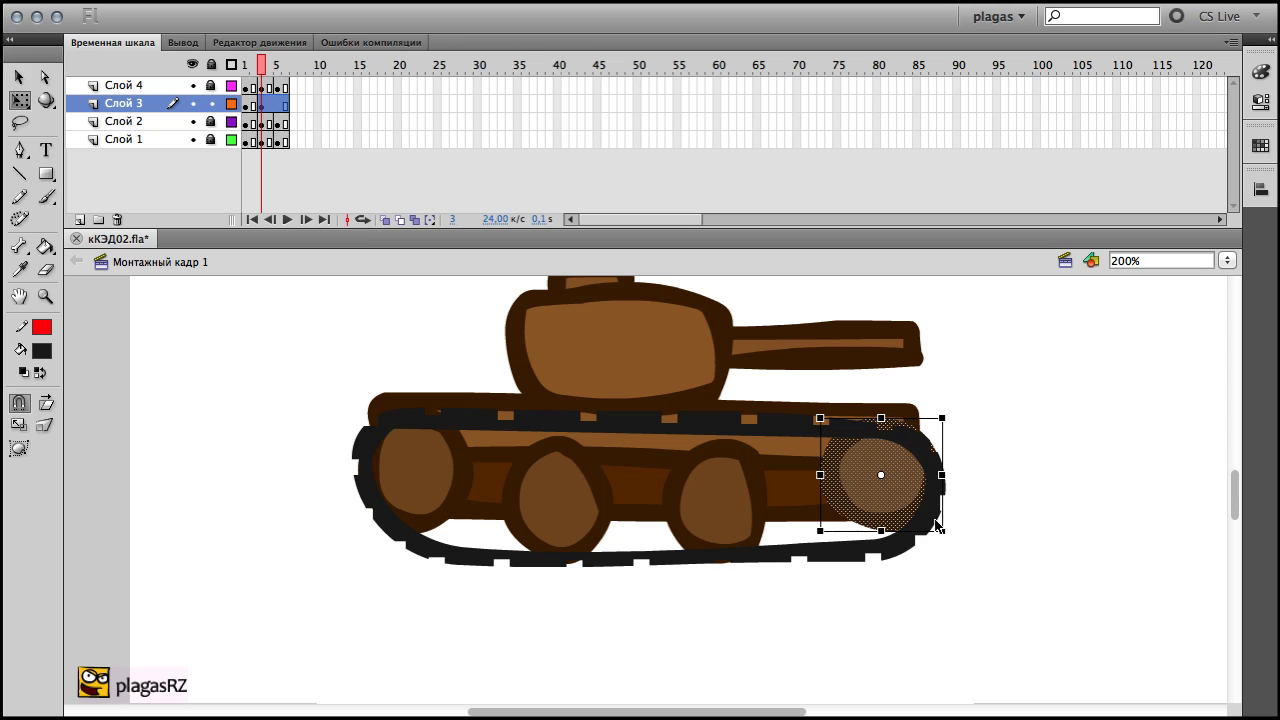
# Rotate the wheels further on a new keyframe at frame 5 of Слой 3, then test the movie and close the preview.
pyautogui.click(277, 104)
pyautogui.click(415, 475)
pyautogui.moveTo(415, 470); pyautogui.dragTo(880, 471)
pyautogui.click(290, 70)
pyautogui.hotkey('ctrl', 'Return')
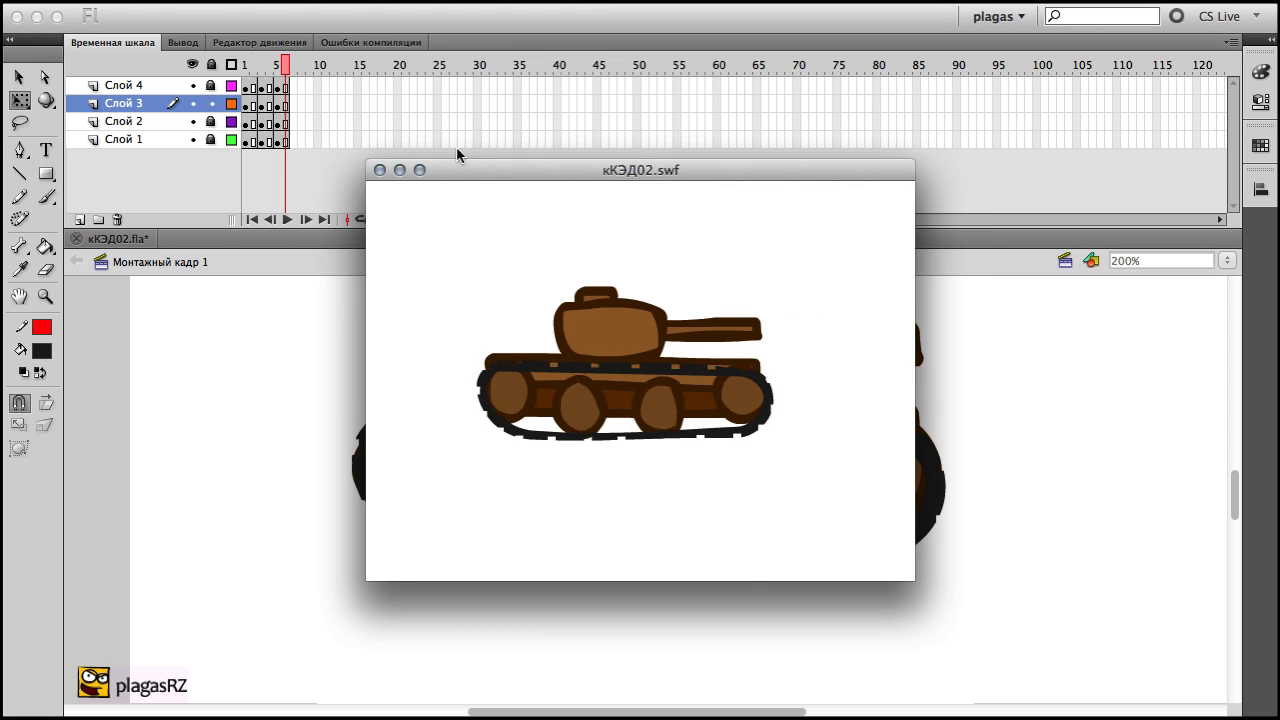
pyautogui.click(379, 170)
# Lock Слой 3, unlock Слой 2, and clear the keyframes after frame 1 on Слой 2.
pyautogui.click(277, 121)
pyautogui.rightClick(277, 121)
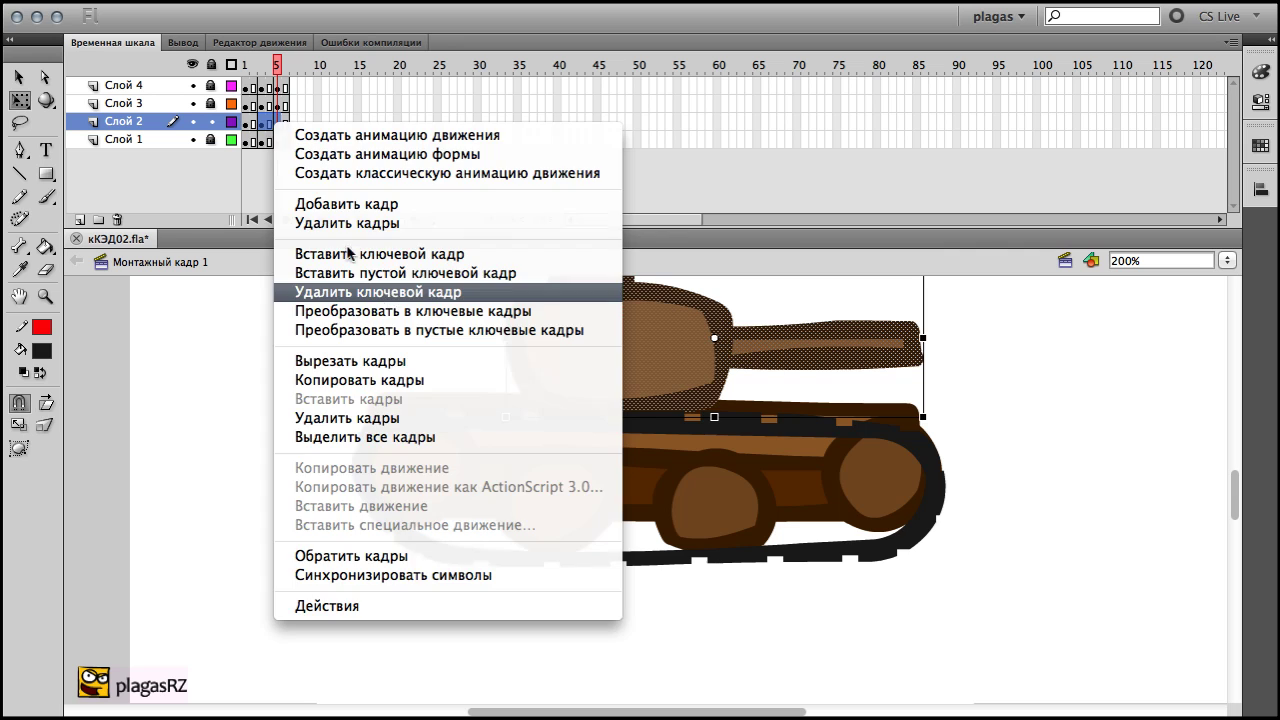
pyautogui.click(365, 292)
# On a new keyframe at frame 3 of Слой 2, move the turret's pivot to its base without snapping and tilt the barrel slightly down.
pyautogui.click(262, 123)
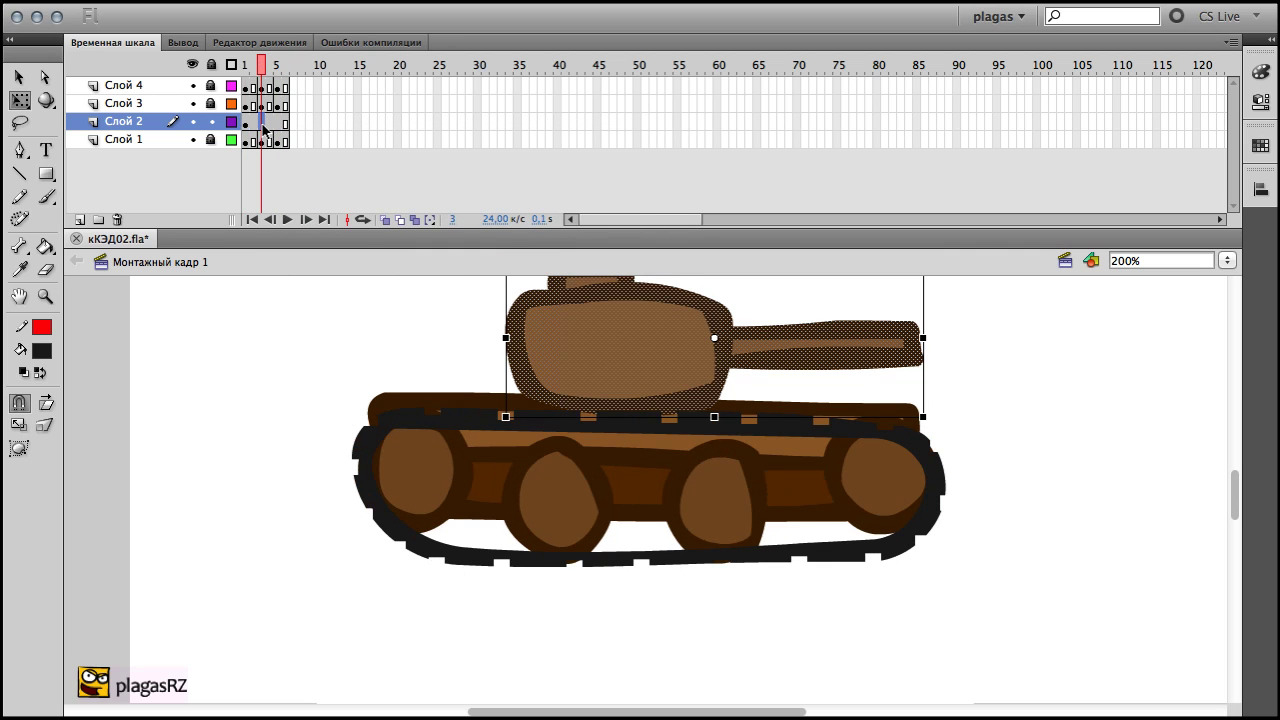
pyautogui.hscroll(5, 443, 420)
pyautogui.scroll(3, 443, 420)
pyautogui.moveTo(592, 400); pyautogui.dragTo(477, 470)
pyautogui.click(19, 402)
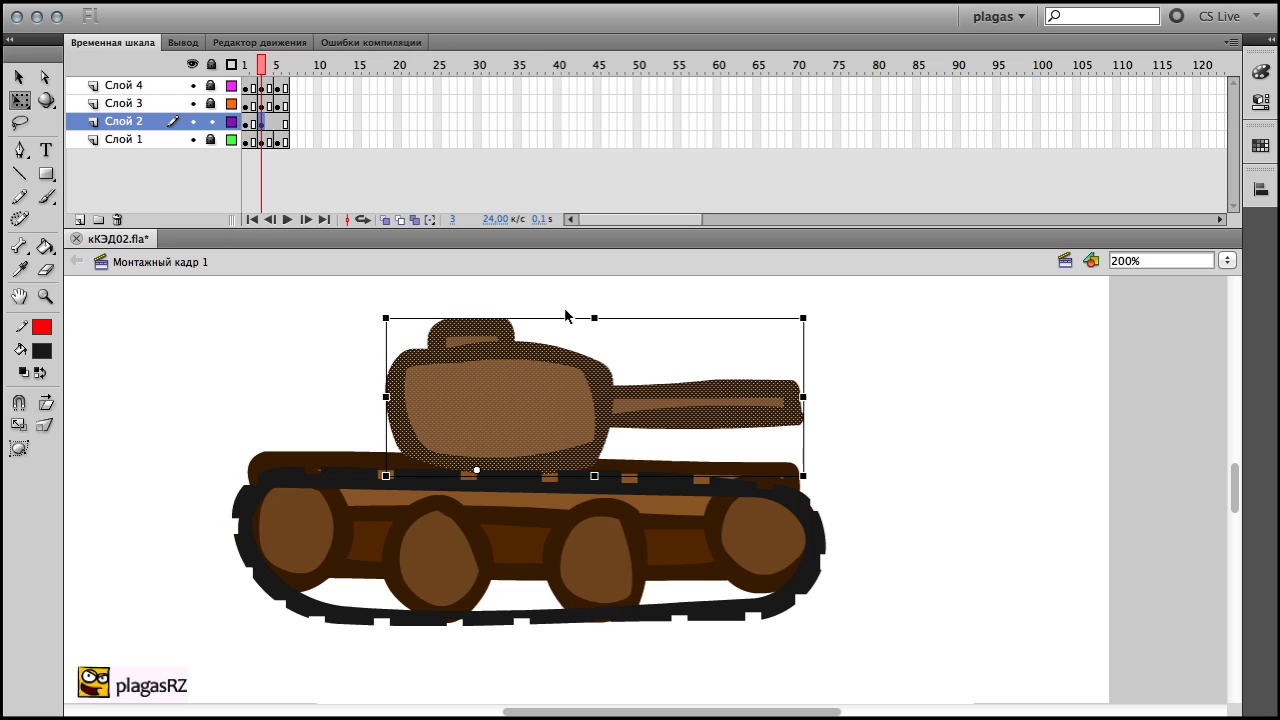
pyautogui.moveTo(816, 320); pyautogui.dragTo(818, 336)
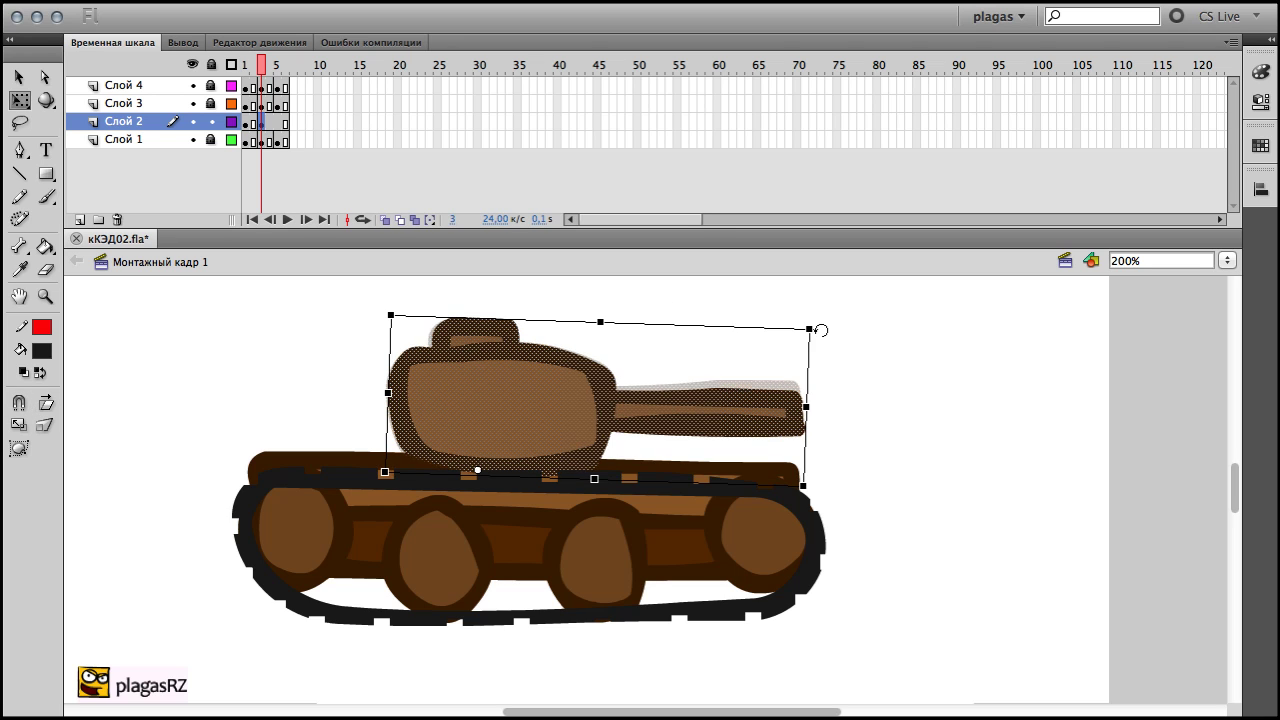
# Tilt the turret slightly upward on a new keyframe at frame 5 of Слой 2, then test the movie and close the preview.
pyautogui.click(280, 123)
pyautogui.moveTo(811, 330); pyautogui.dragTo(813, 311)
pyautogui.click(255, 66)
pyautogui.hotkey('ctrl', 'Return')
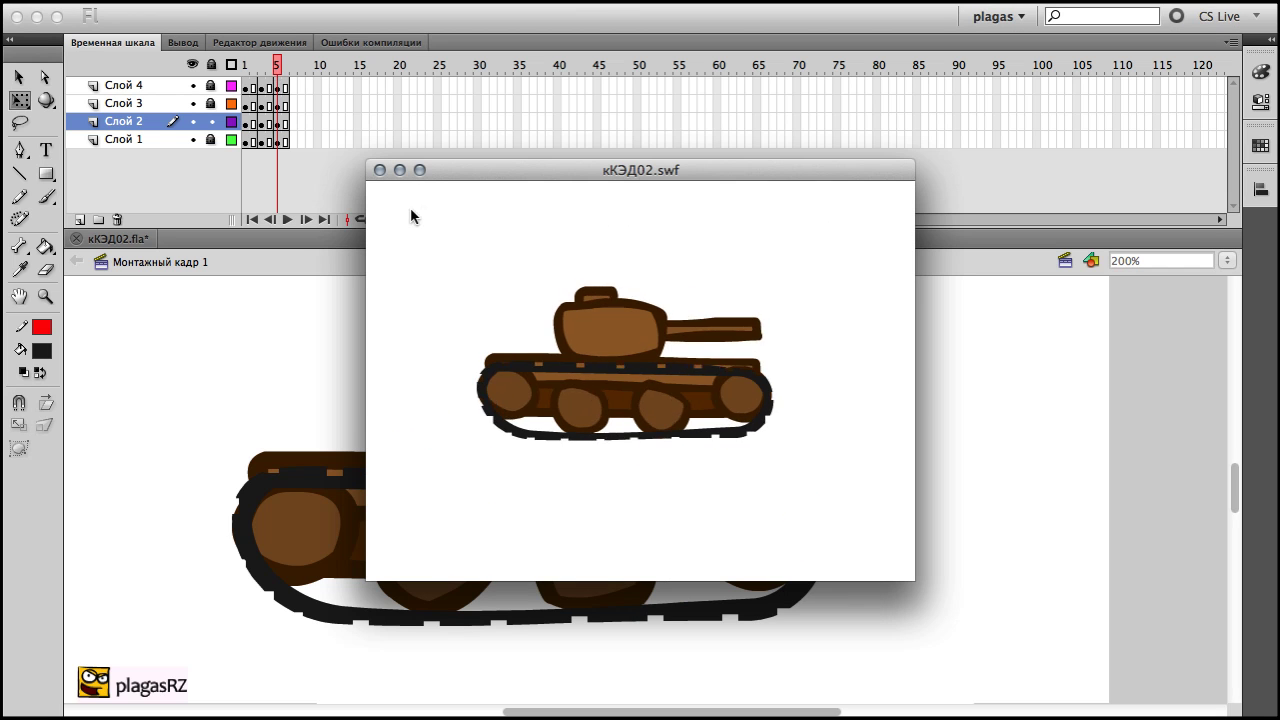
pyautogui.click(380, 170)
# Lock Слой 2, unlock Слой 1, and clear the keyframes after frame 1 on Слой 1.
pyautogui.click(211, 121)
pyautogui.click(211, 139)
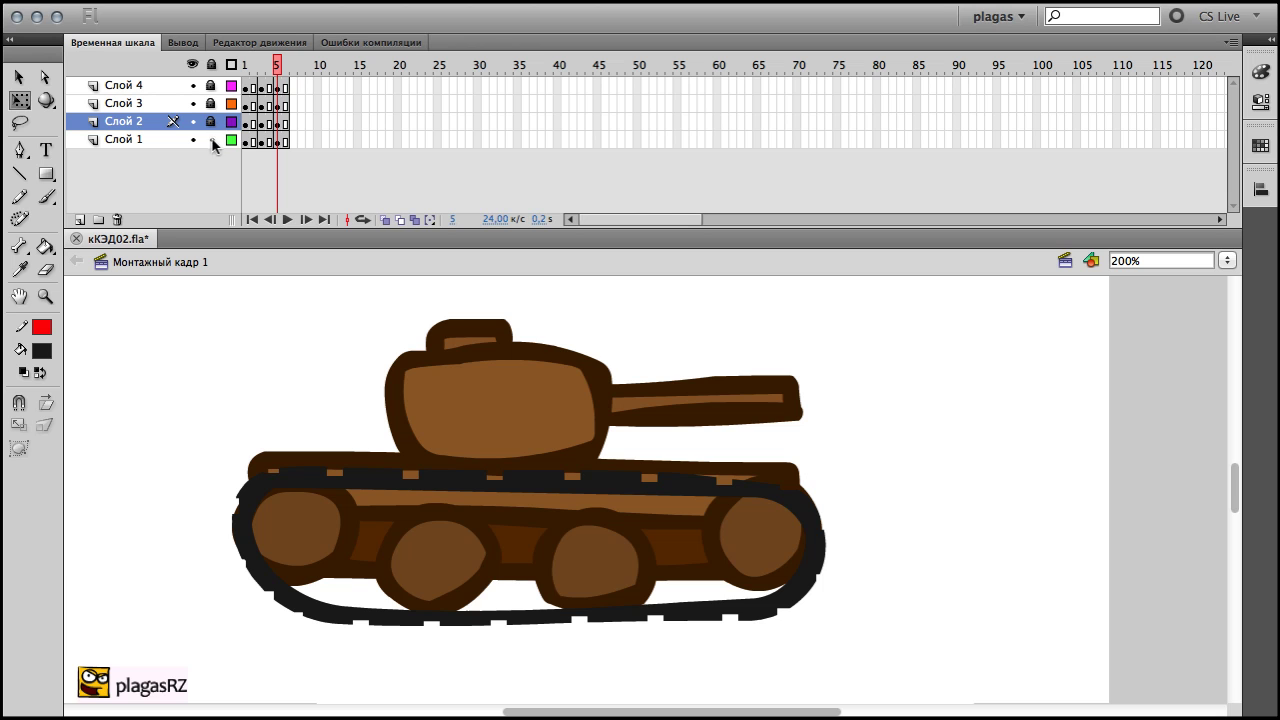
pyautogui.rightClick(271, 143)
pyautogui.click(430, 331)
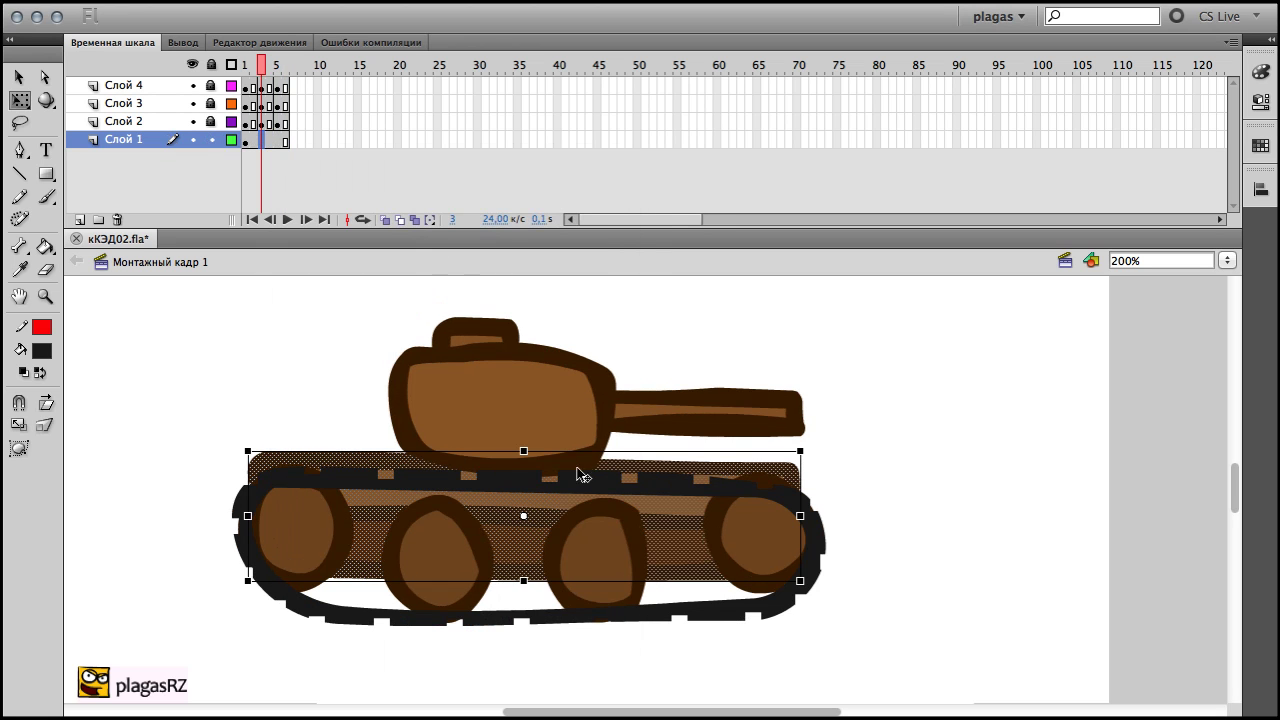
# Tilt the hull slightly on new keyframes at frames 3 and 5 of Слой 1, then test the movie and close the preview.
pyautogui.click(840, 452)
pyautogui.hotkey('ctrl', 'Return')
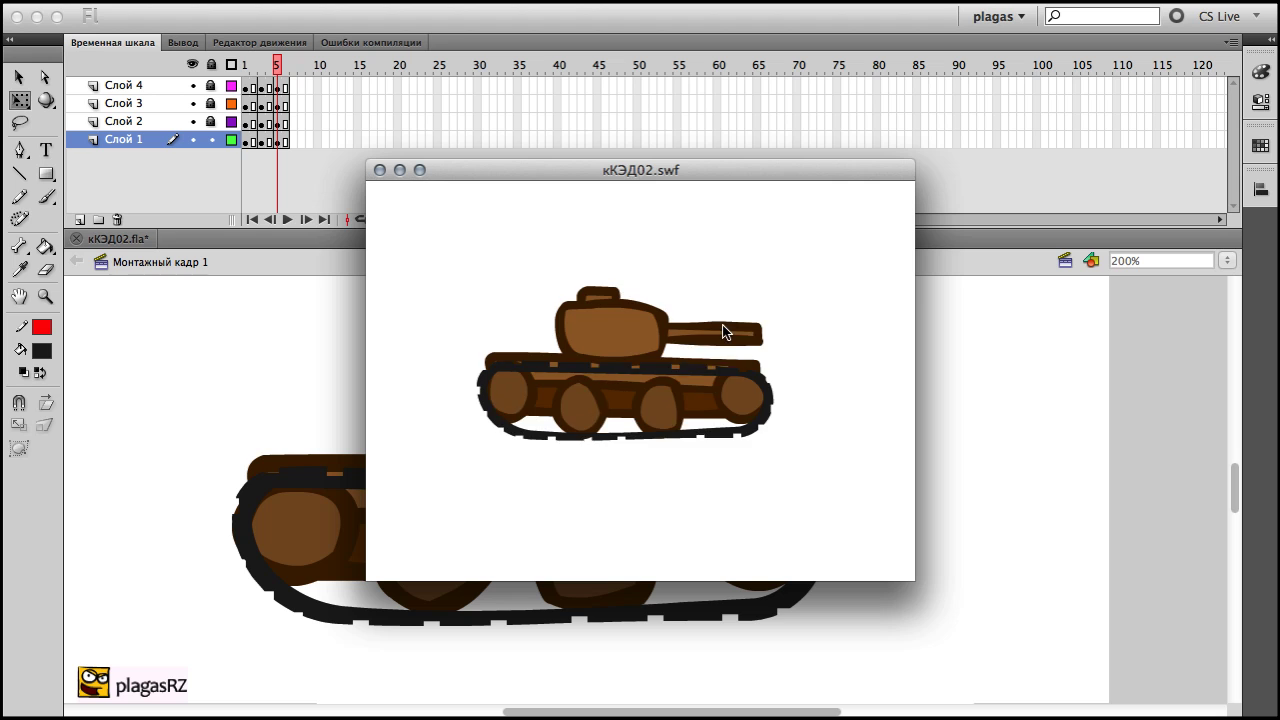
pyautogui.press('super+w')
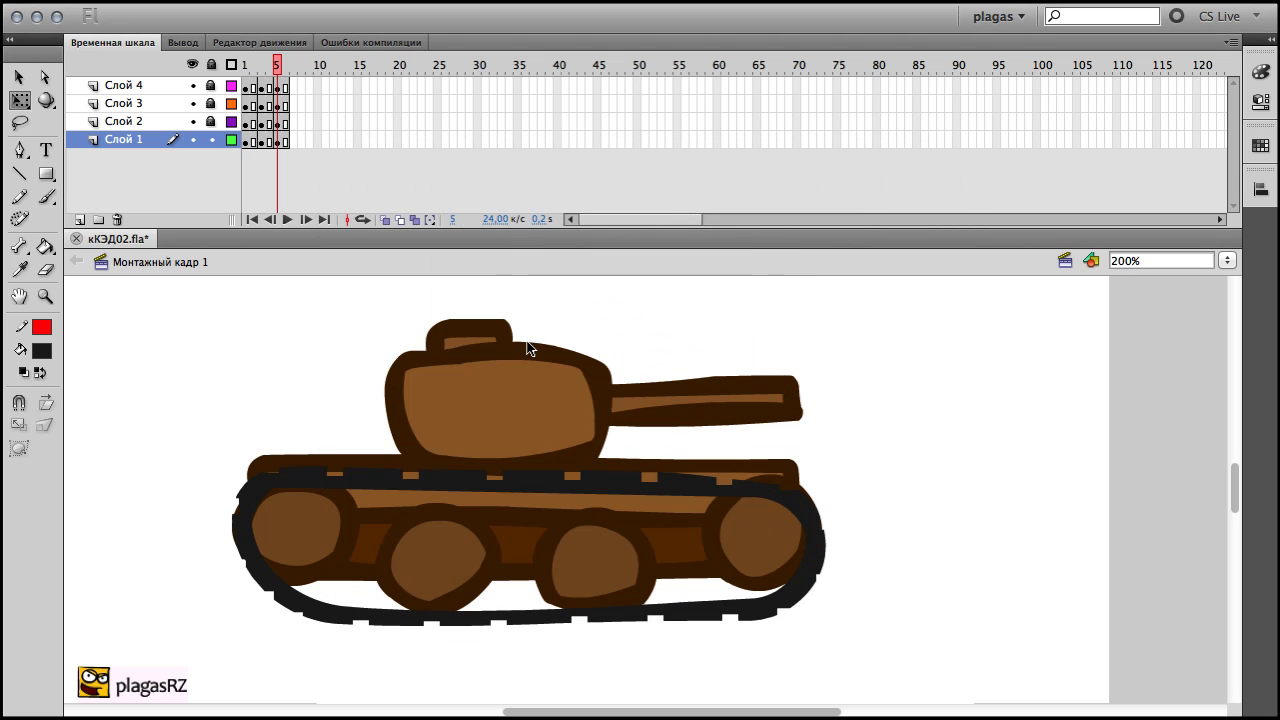